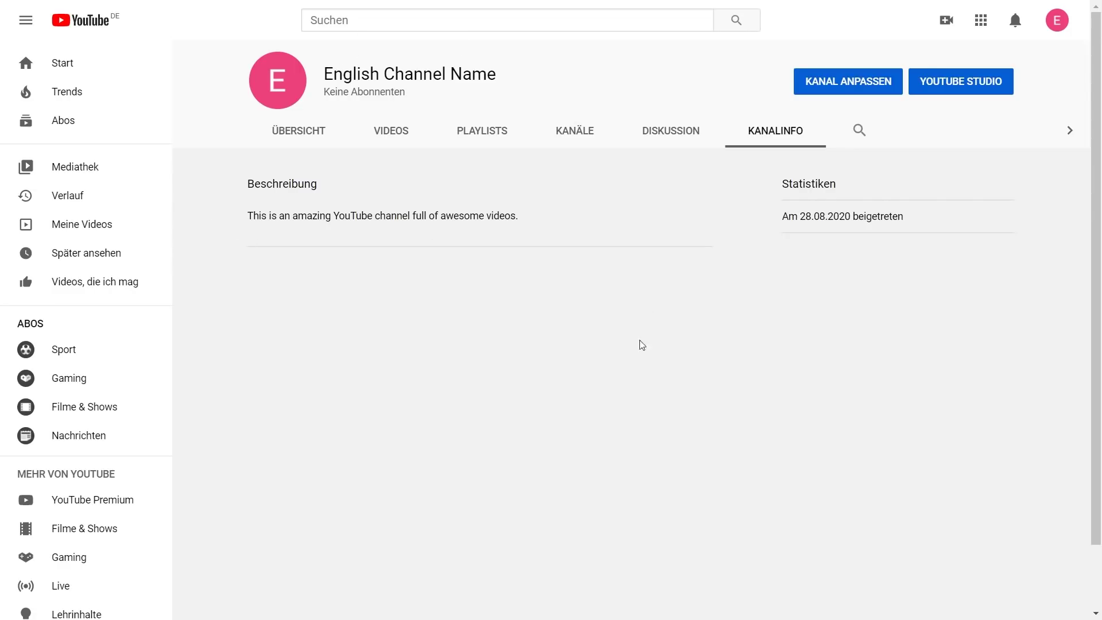
Open the translation page for the channel's info through channel customization and the channel settings
left_click(815, 90)
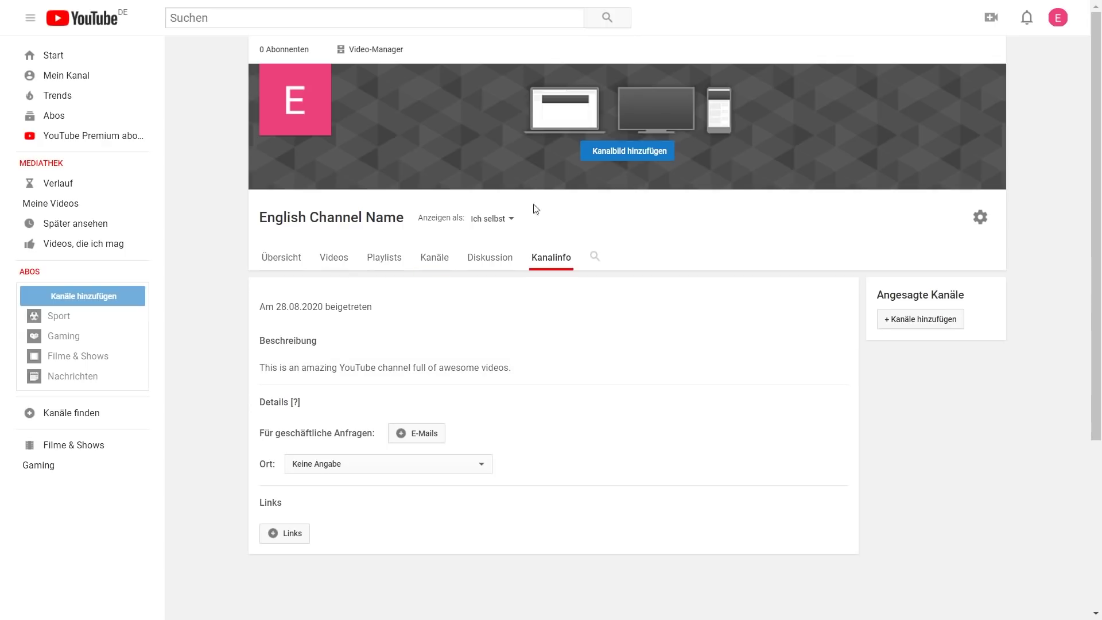
left_click(980, 217)
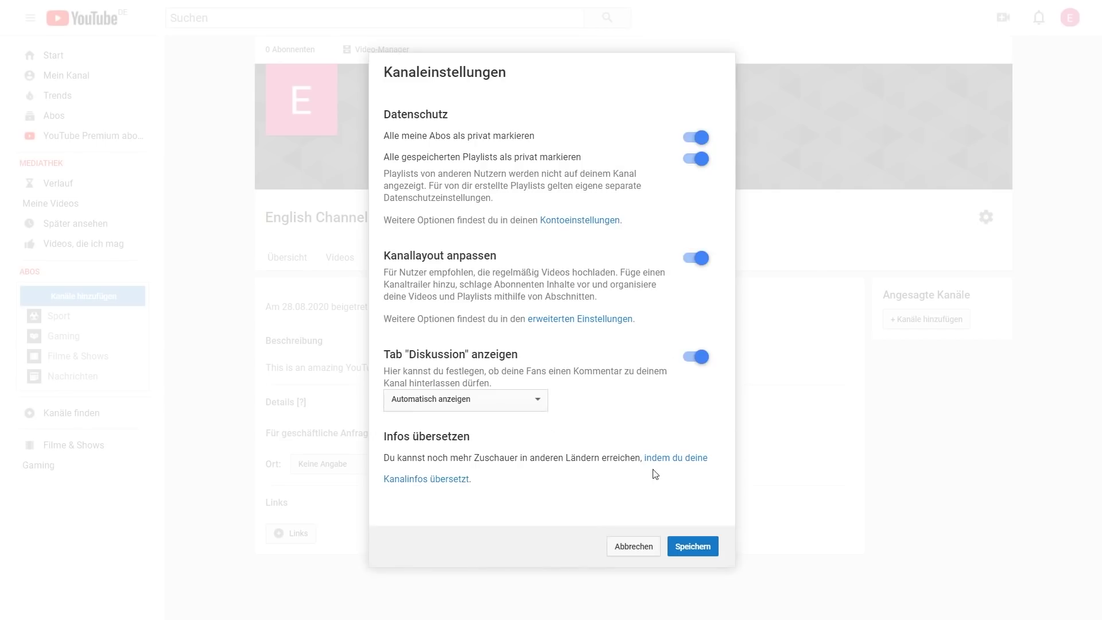
left_click(425, 479)
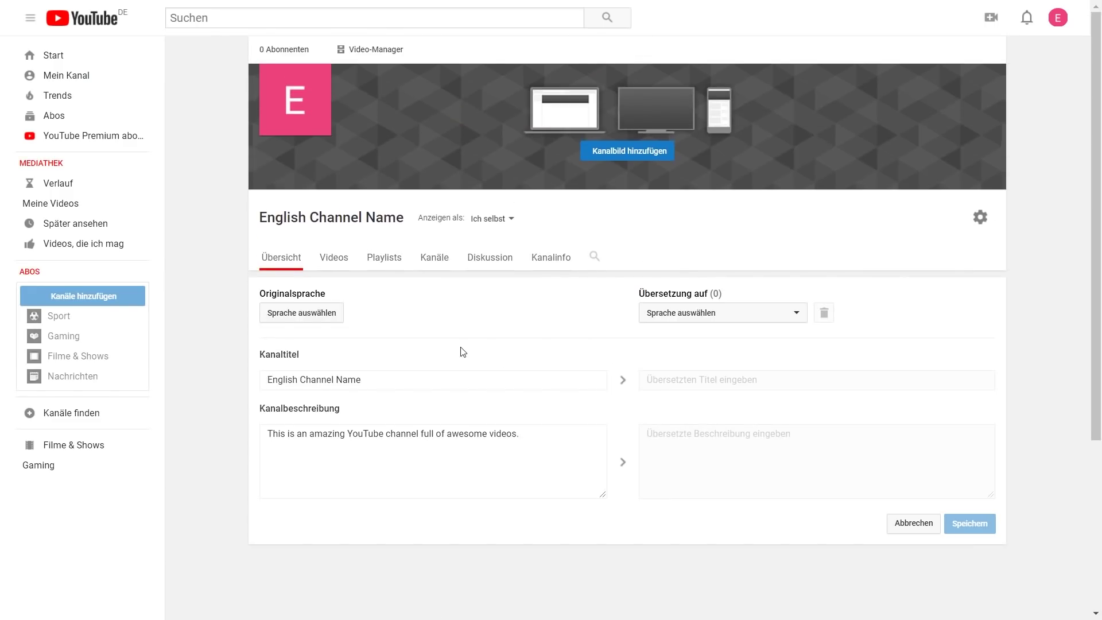
Set the original language of the channel title and description to Englisch
left_click(316, 320)
left_click(442, 310)
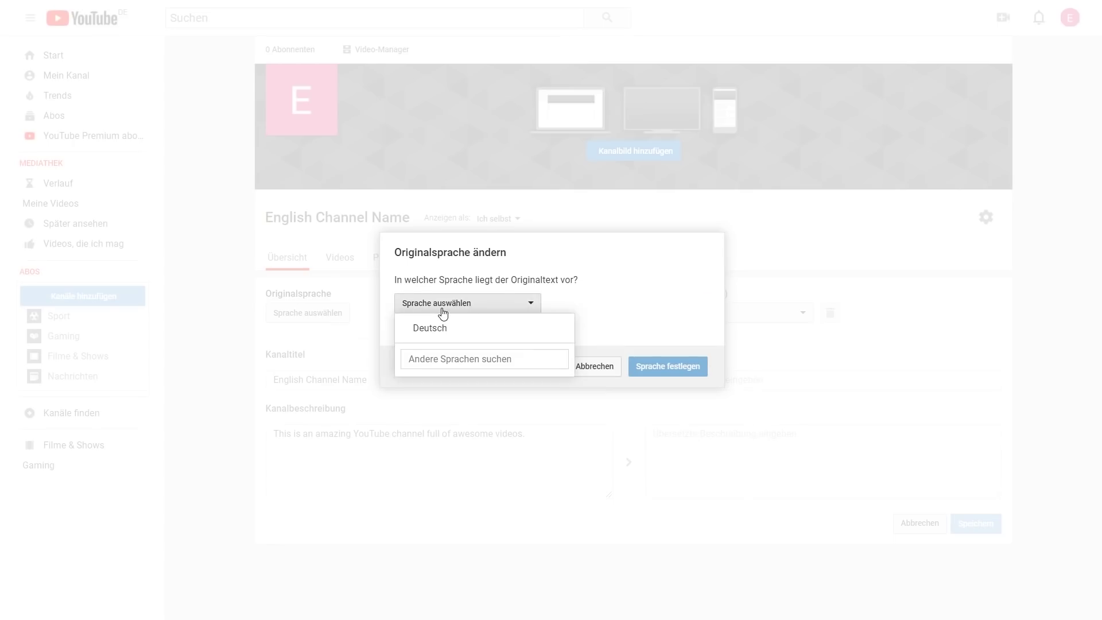
left_click(441, 360)
type("Engl")
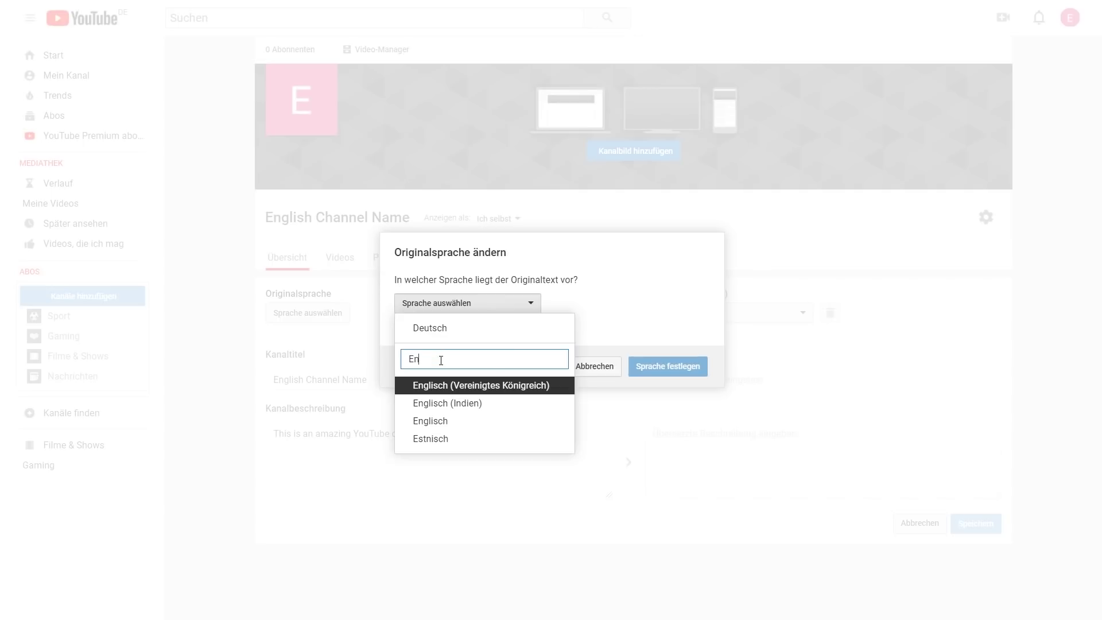
left_click(444, 420)
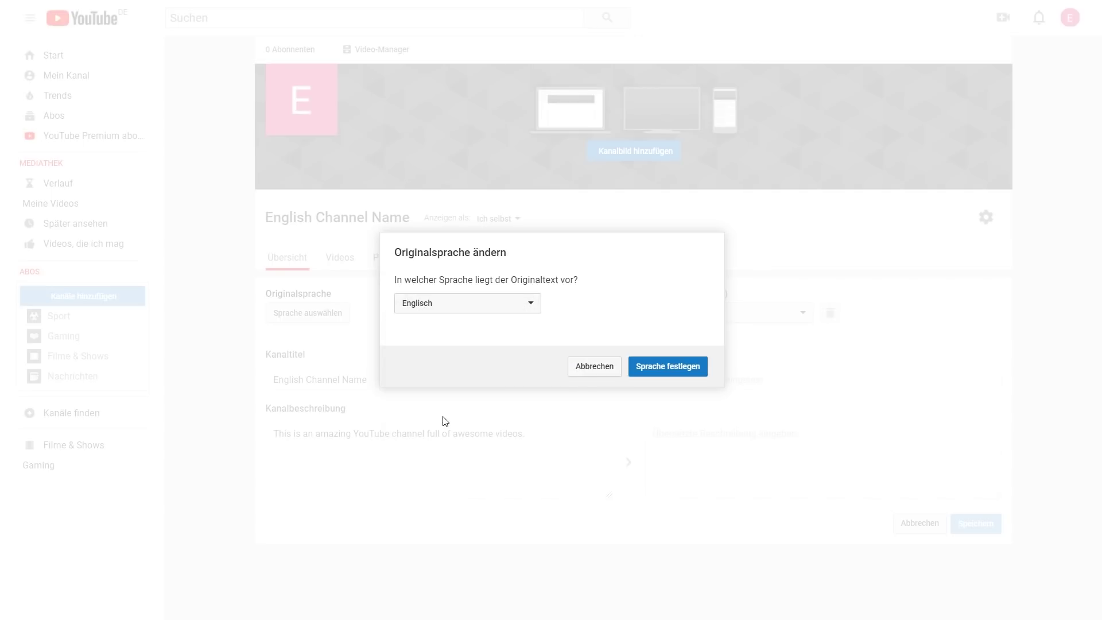
left_click(683, 370)
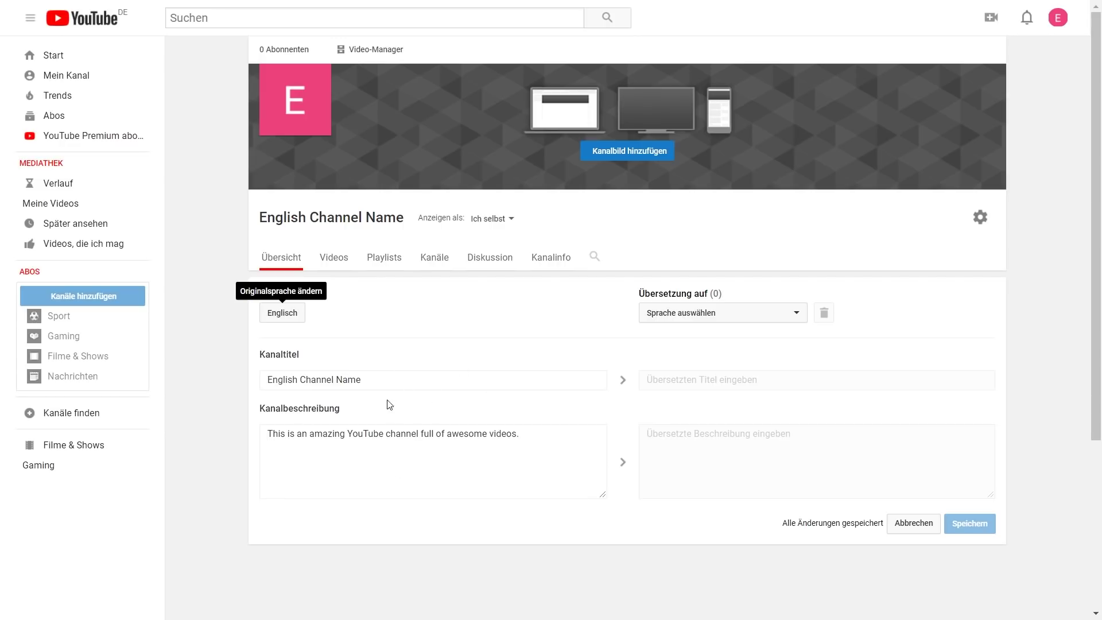
Add Deutsch as a new translation language for the channel info
left_click(714, 317)
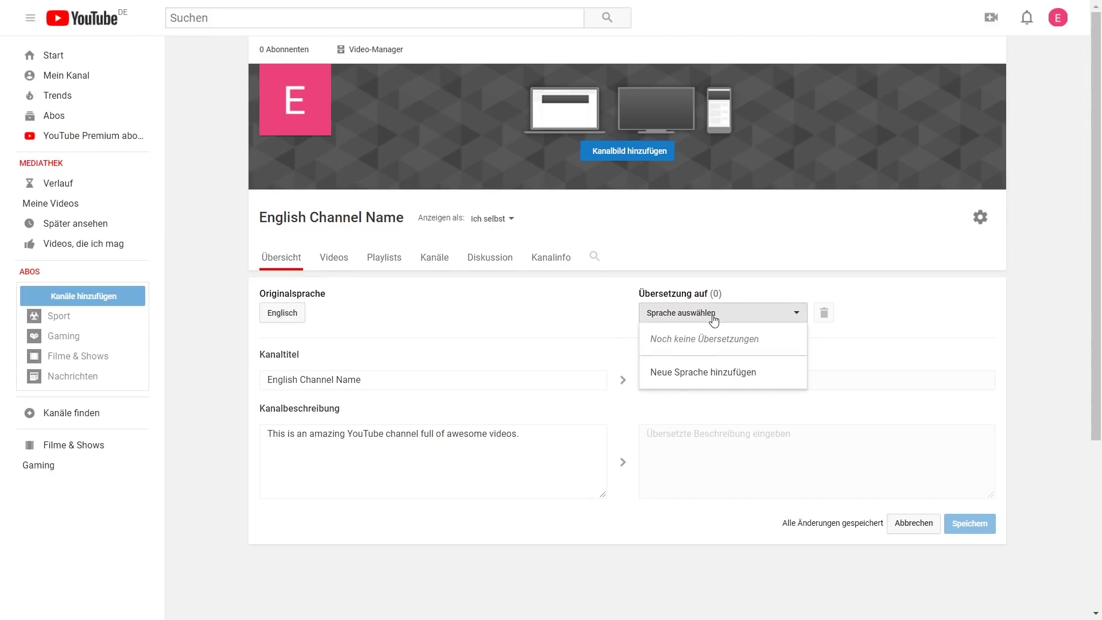
left_click(686, 372)
left_click(436, 312)
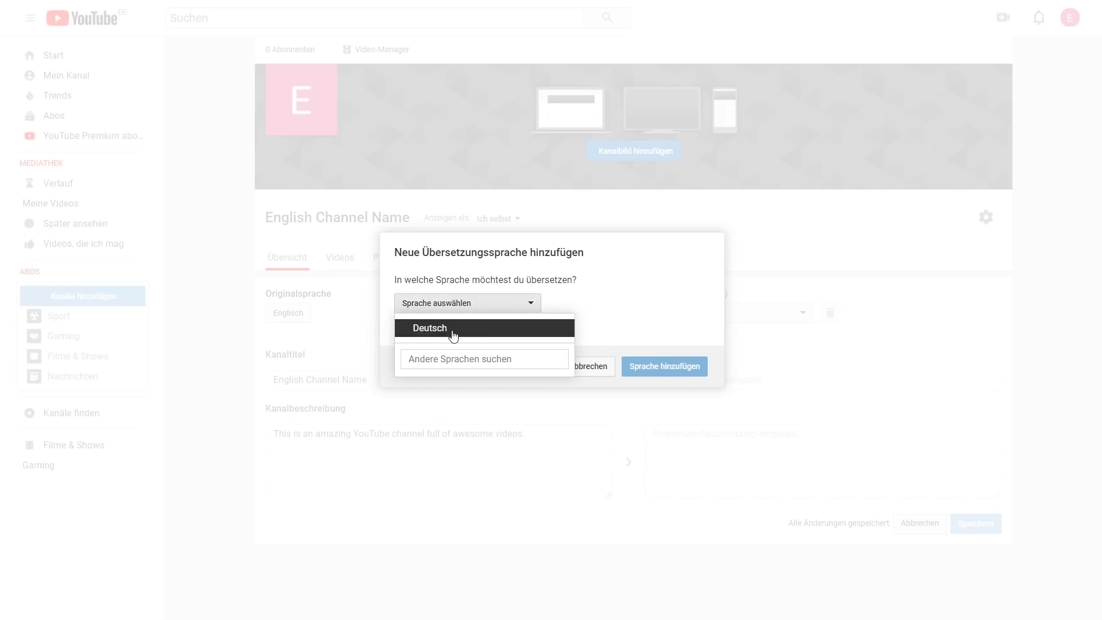
left_click(449, 332)
left_click(694, 367)
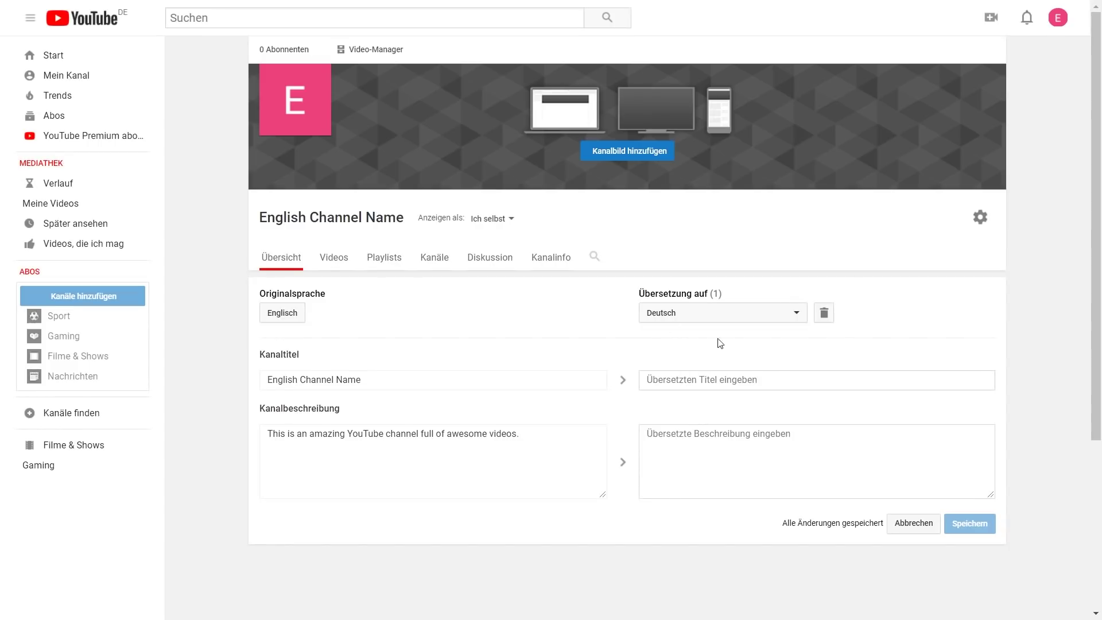
Enter "Deutscher Kanalname" as translated title and "Dies ist ein großartiger YouTube-Kanal mit tollen Videos." as translated description, and save
left_click(699, 380)
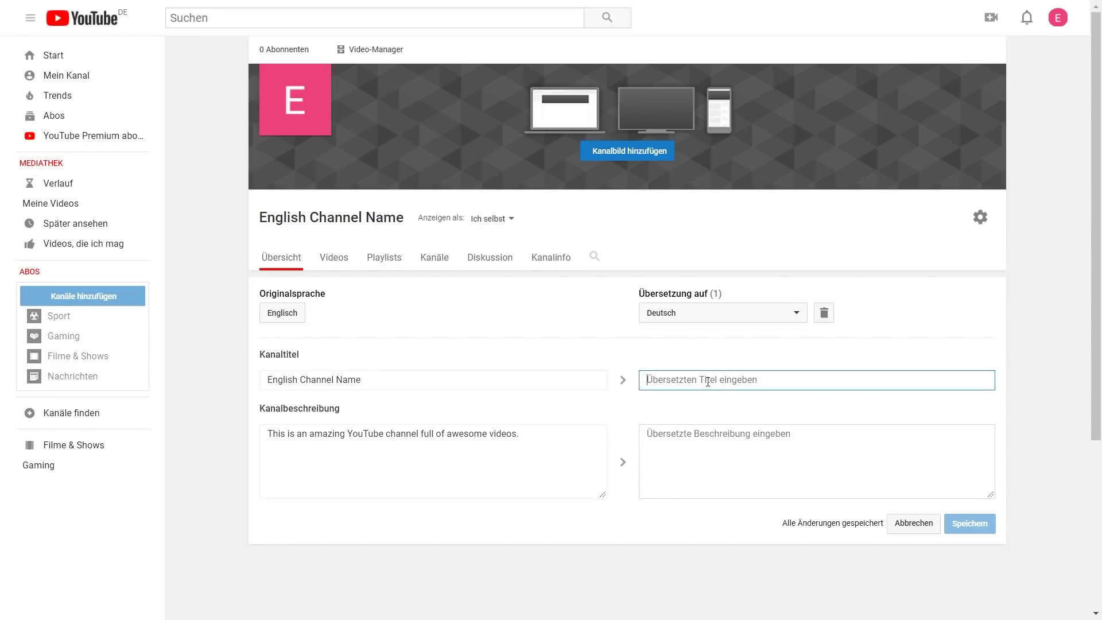
type("Deutscher Kanalname")
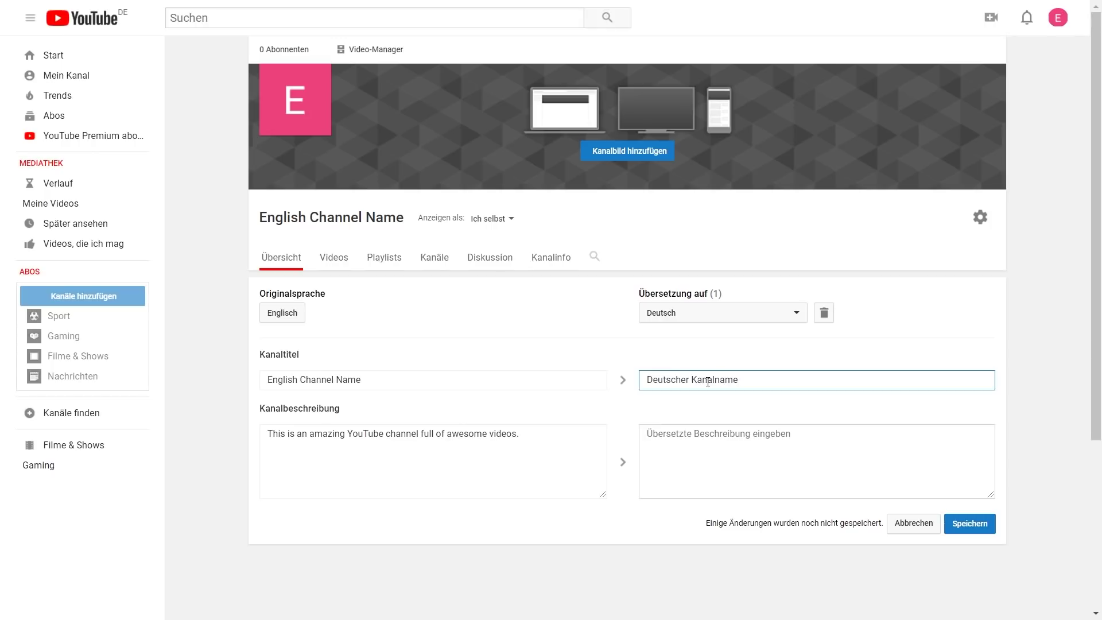
left_click(762, 468)
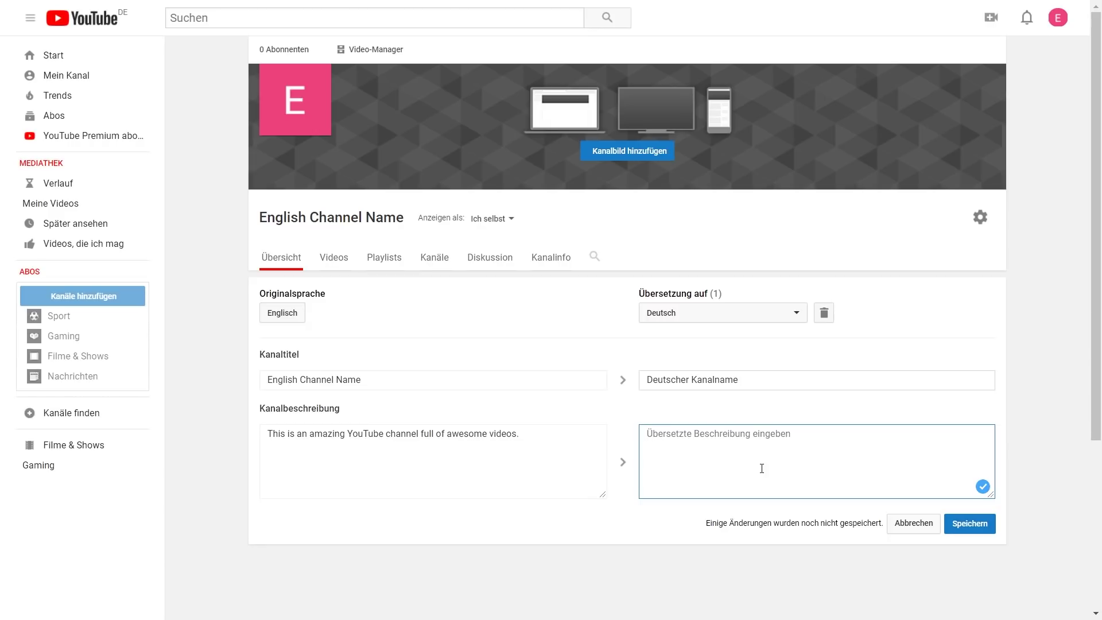
type("Dies ist ein großartiger YouTube-Kanal mit tollen Videos.")
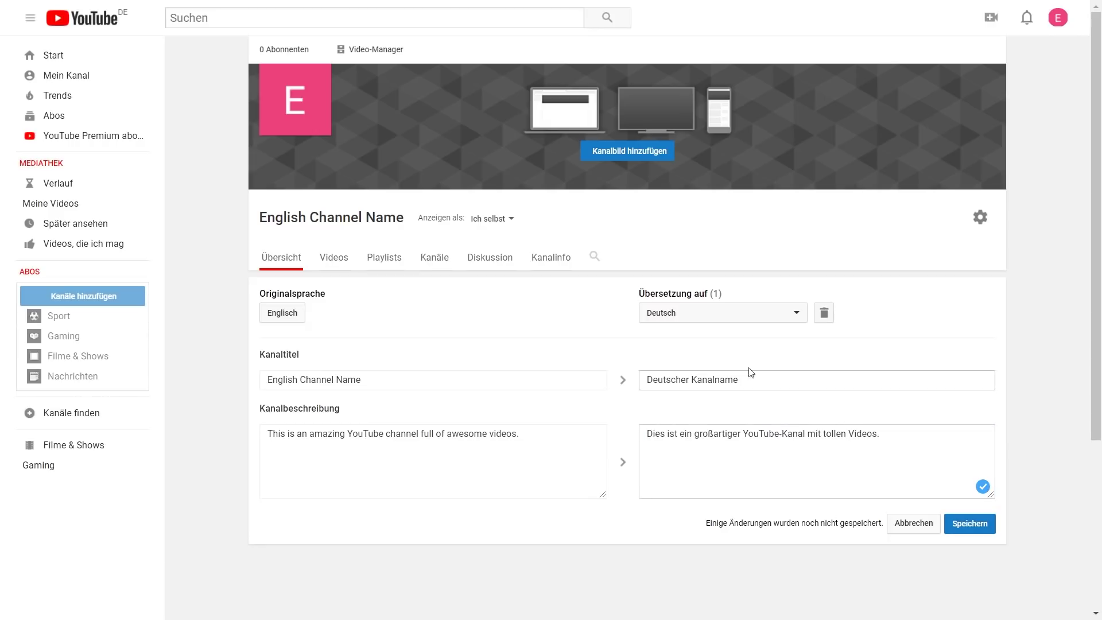
left_click(967, 524)
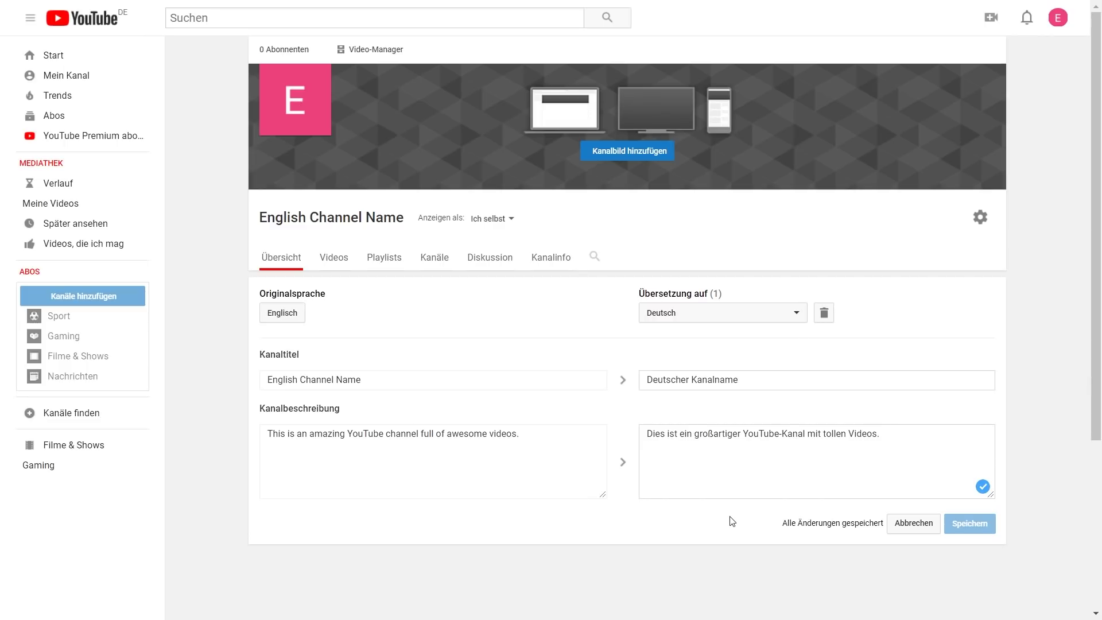
Reload the channel page and view the translated channel name and the description in the channel info
key("F5")
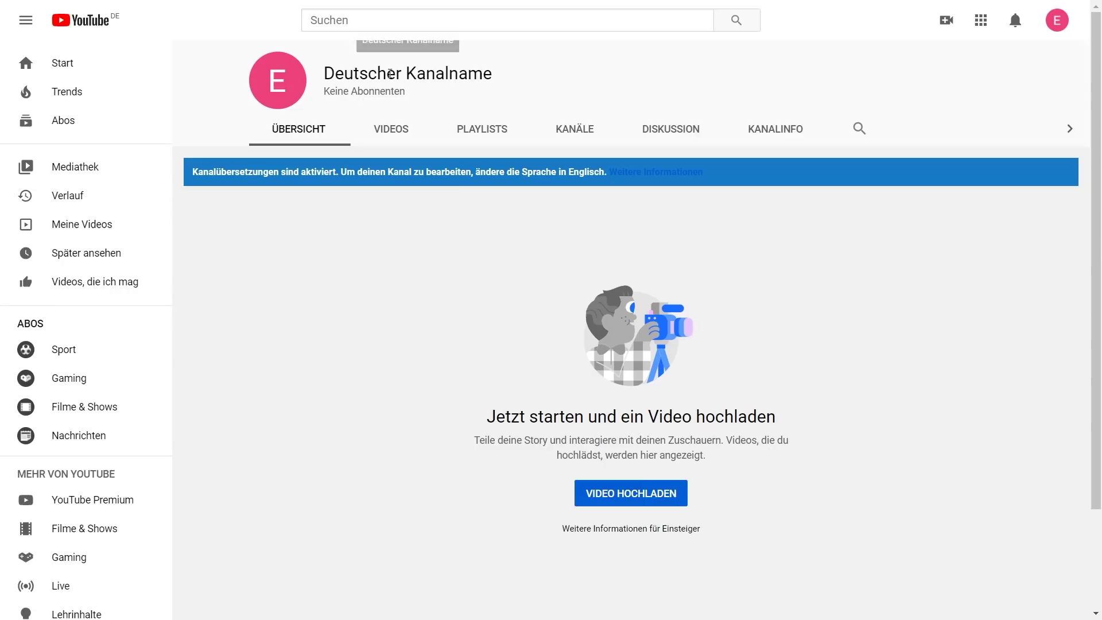
left_click(797, 141)
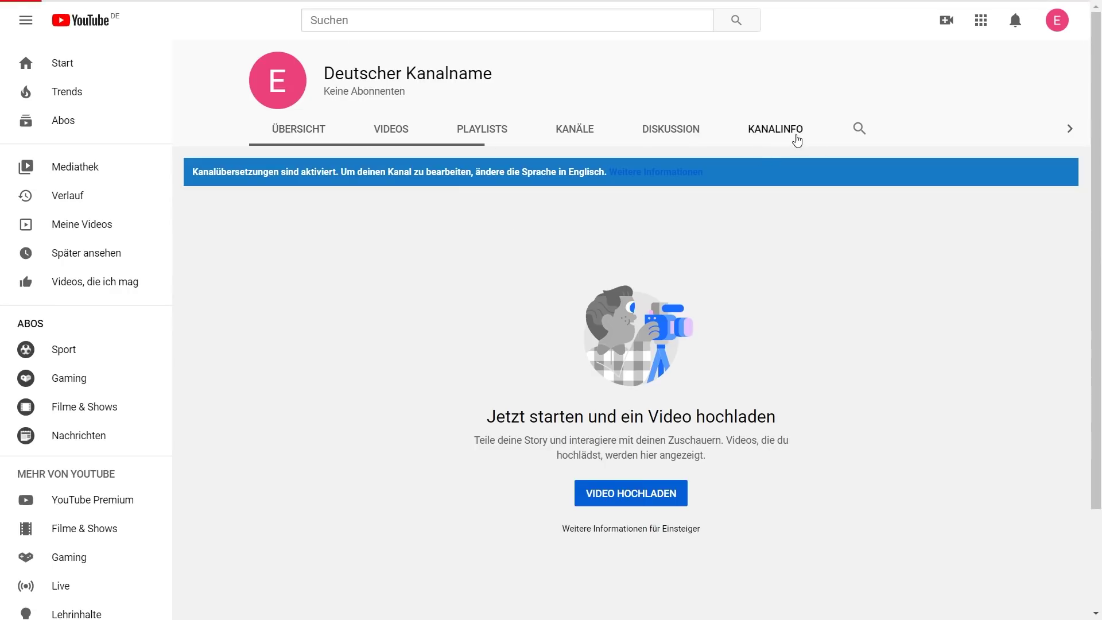
Switch the site's display language to Español (US) to check the channel info in an untranslated language
left_click(1058, 21)
left_click(962, 311)
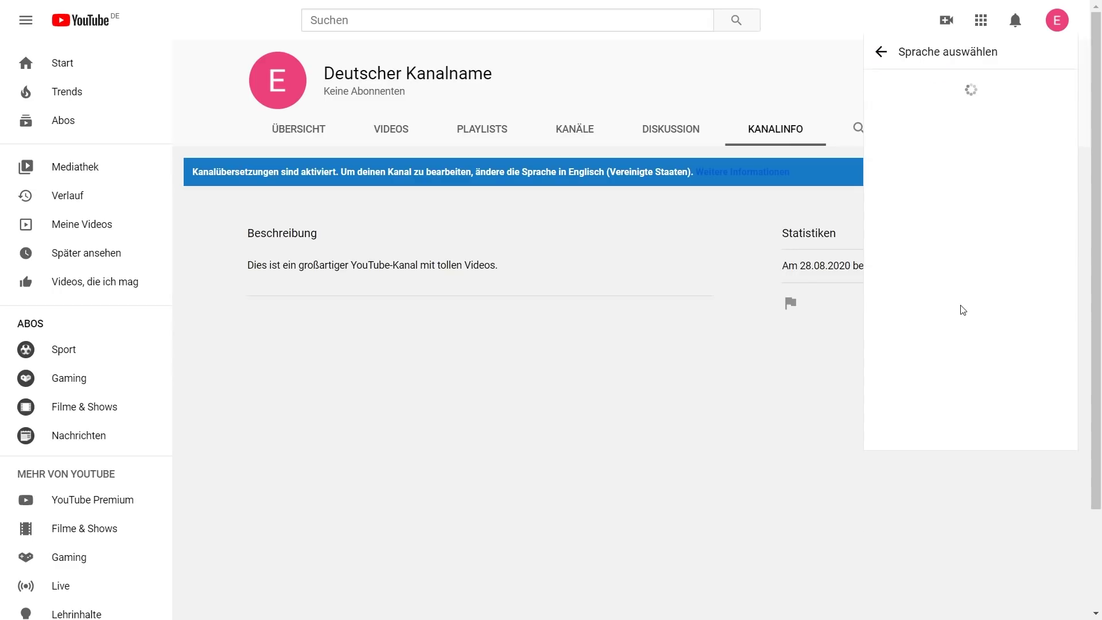
scroll(962, 406, "down", 4)
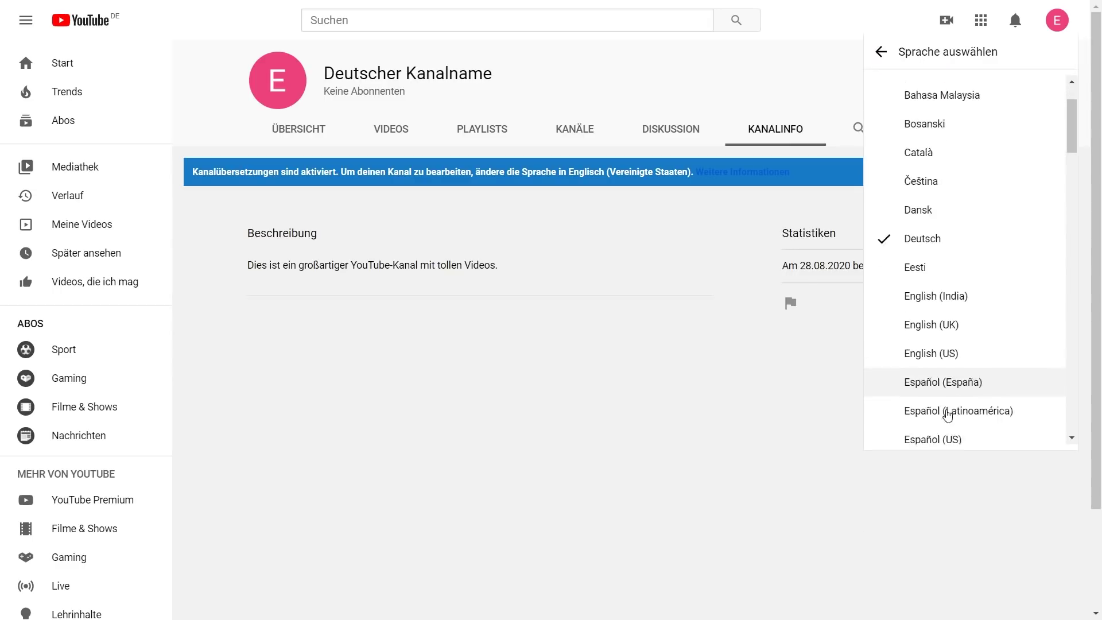
left_click(965, 316)
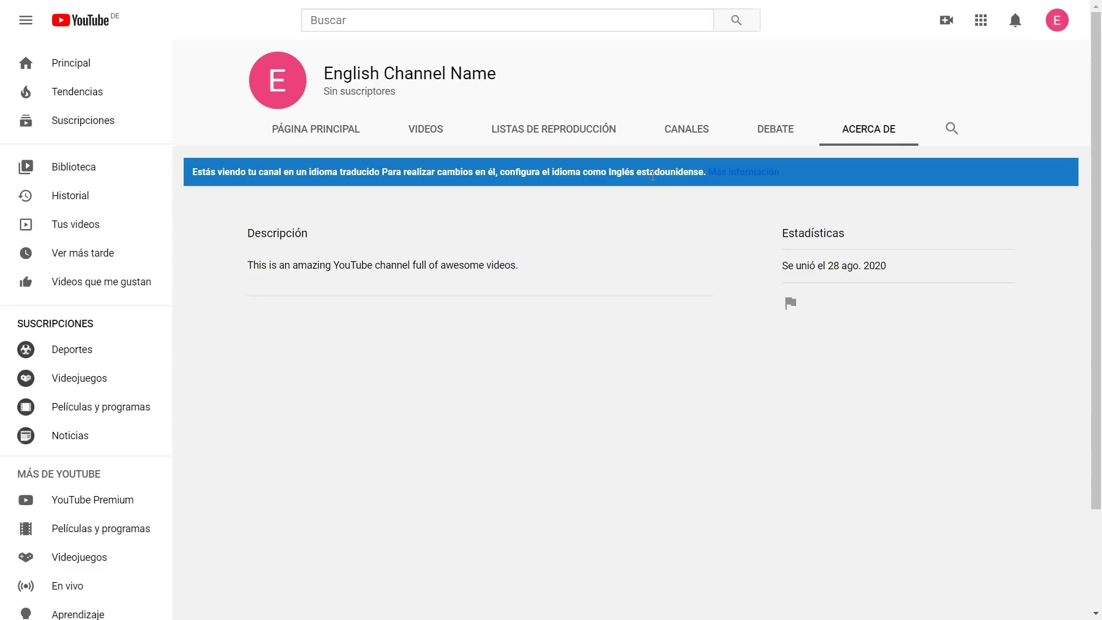
Switch the site's display language to English (US)
left_click(1046, 22)
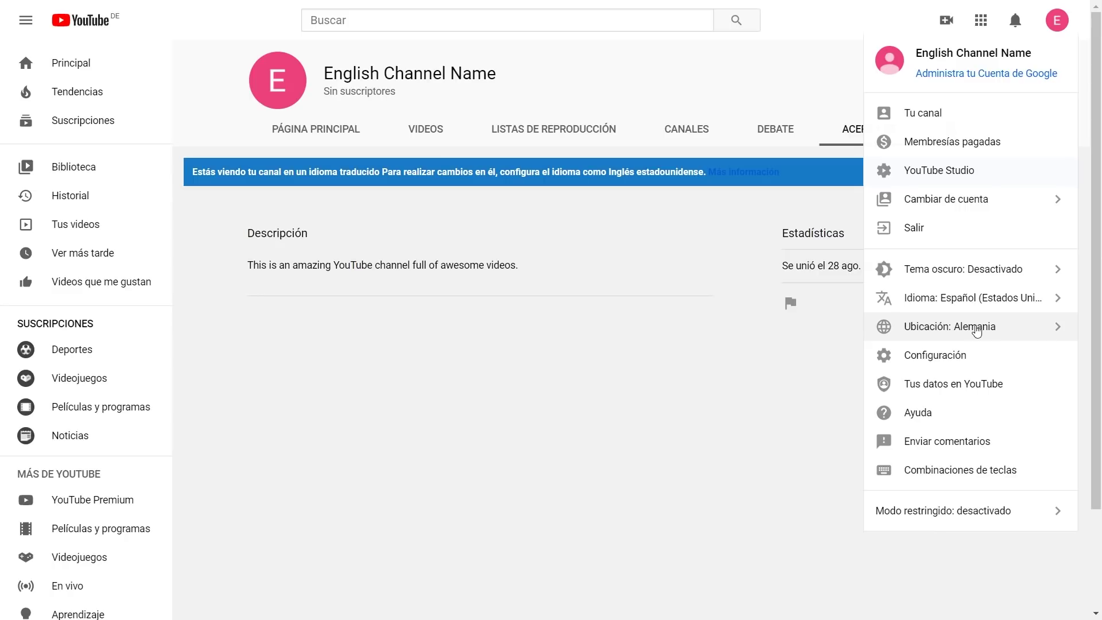
left_click(994, 298)
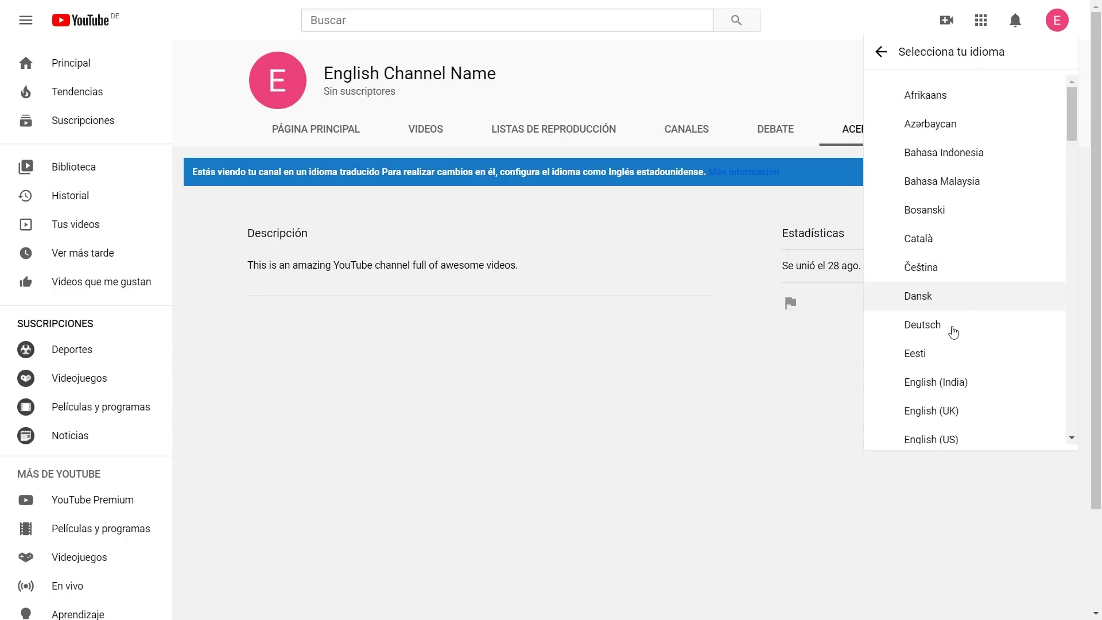
scroll(987, 327, "down", 3)
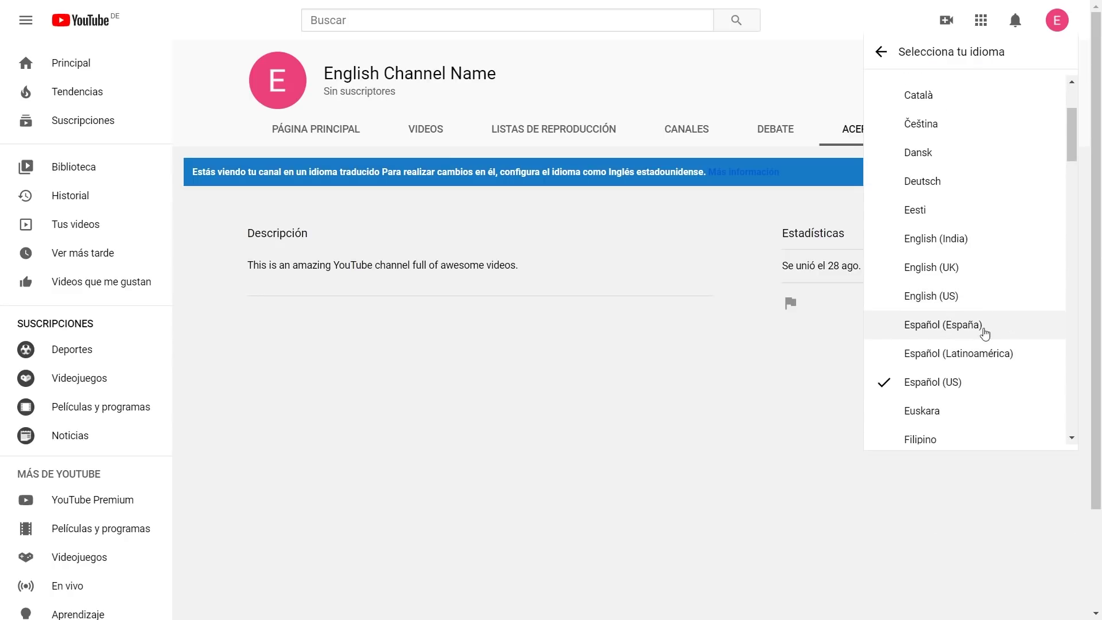
left_click(981, 297)
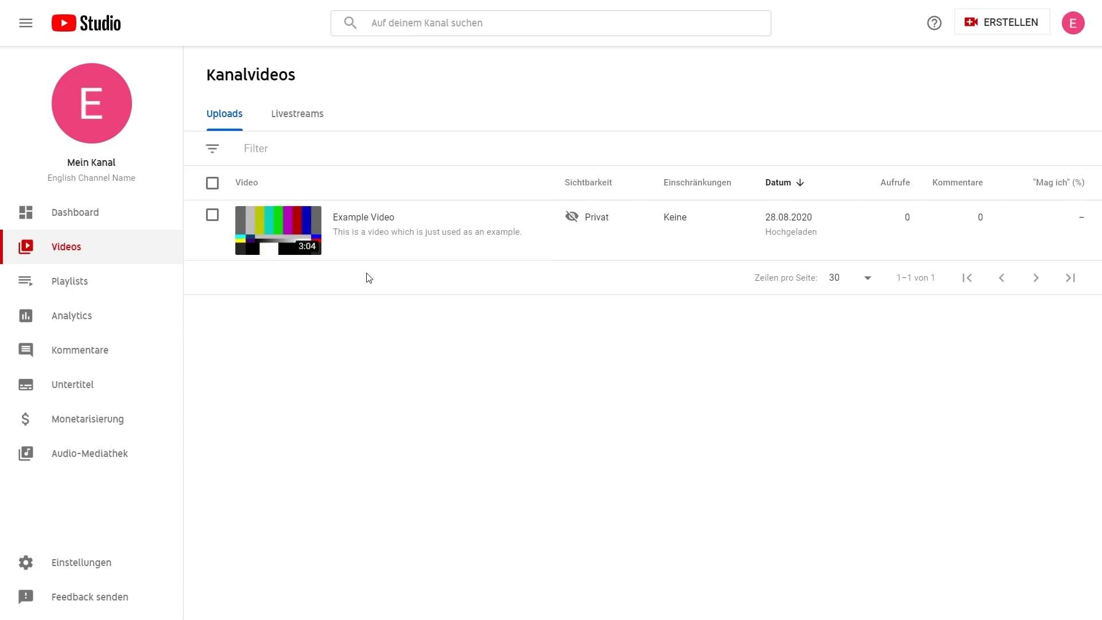
Open the details of Example Video in YouTube Studio and go to its subtitles page
mouse_move(362, 259)
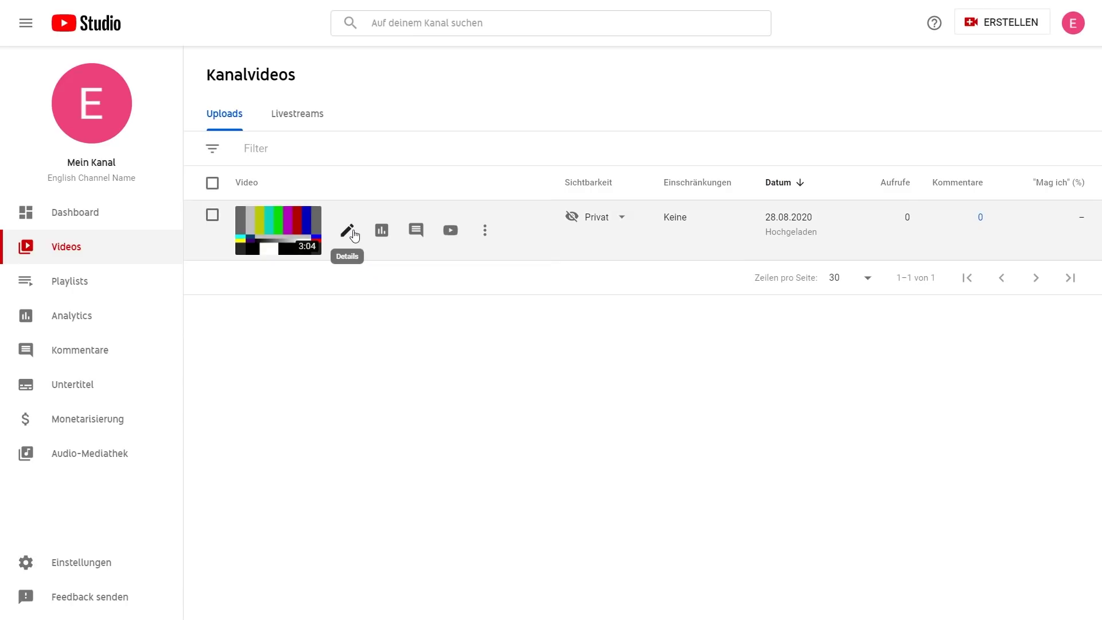
left_click(354, 234)
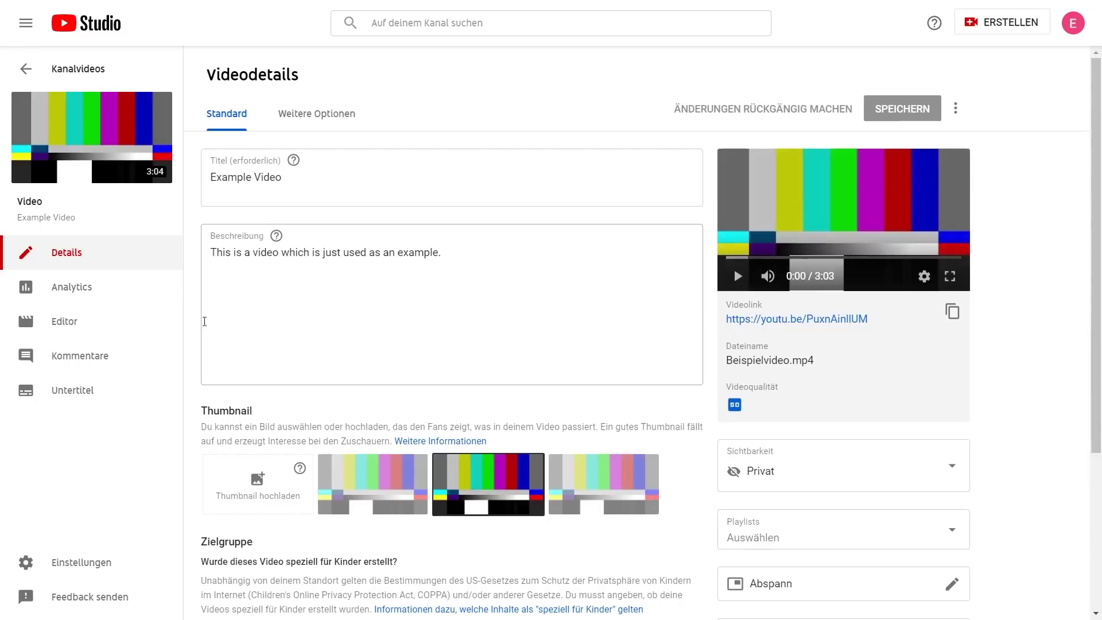
left_click(81, 395)
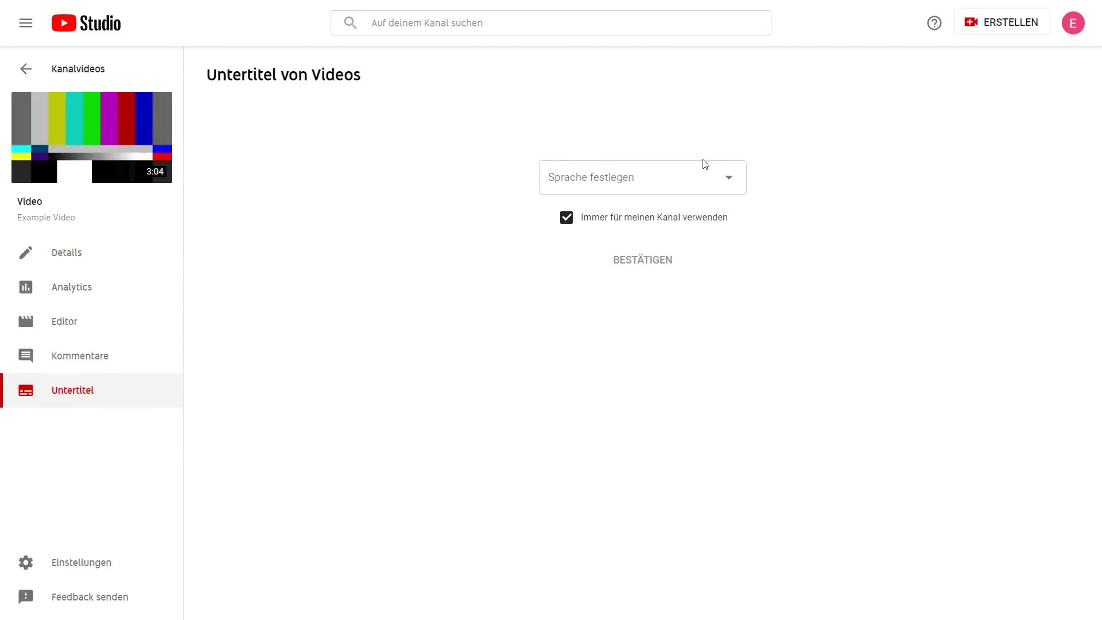
Set the video's language to Englisch, keeping it as the default for the channel, and confirm
left_click(570, 178)
left_click(721, 180)
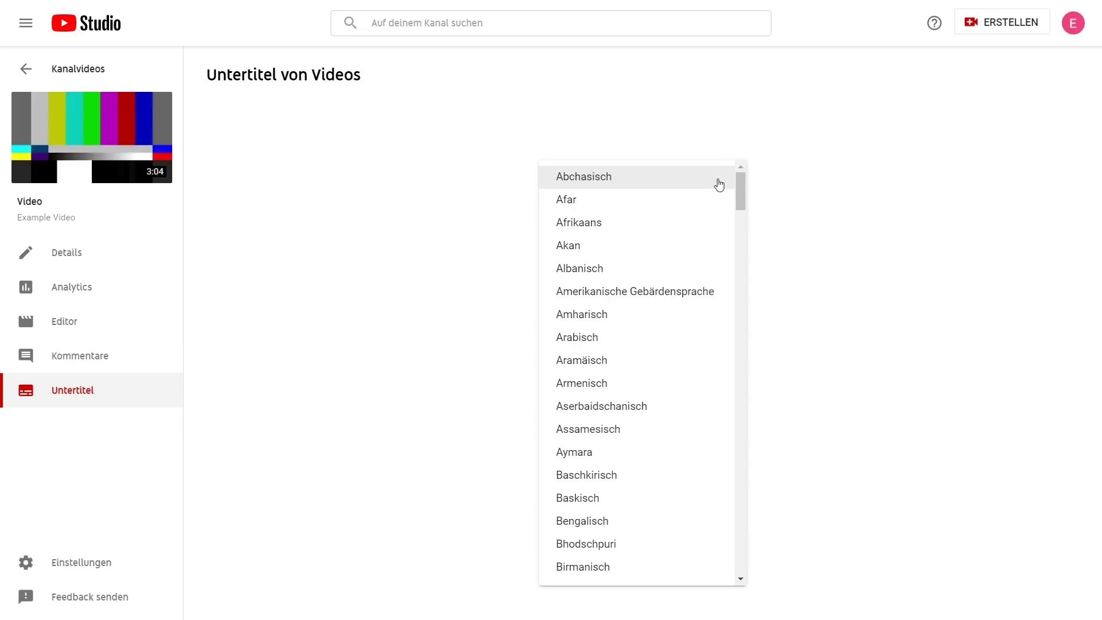
scroll(686, 363, "down", 7)
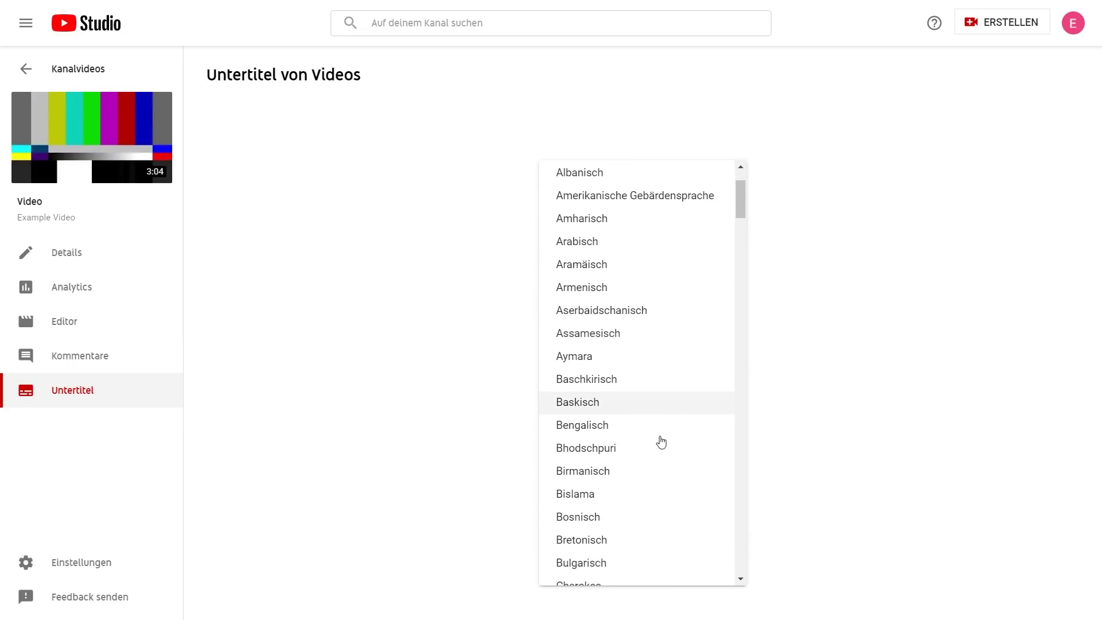
scroll(662, 440, "down", 1)
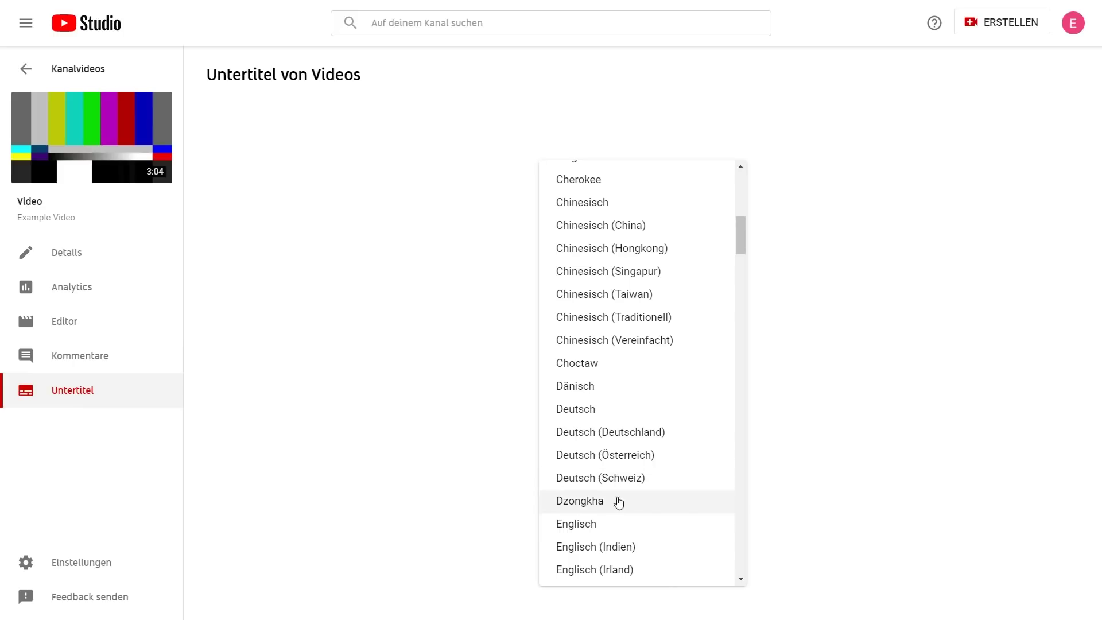
left_click(596, 523)
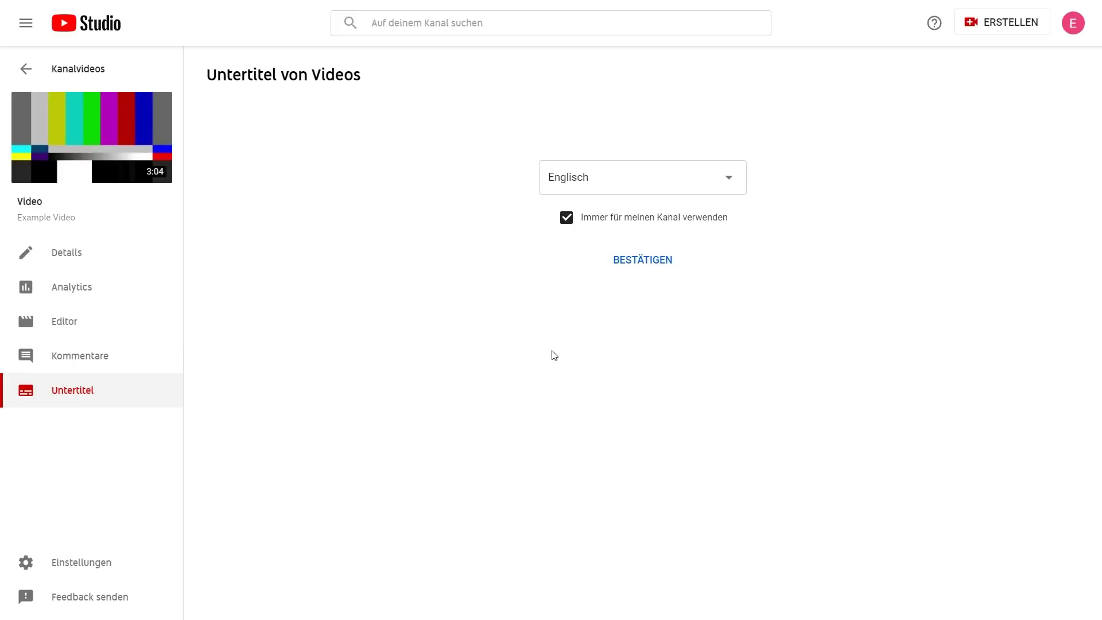
left_click(647, 257)
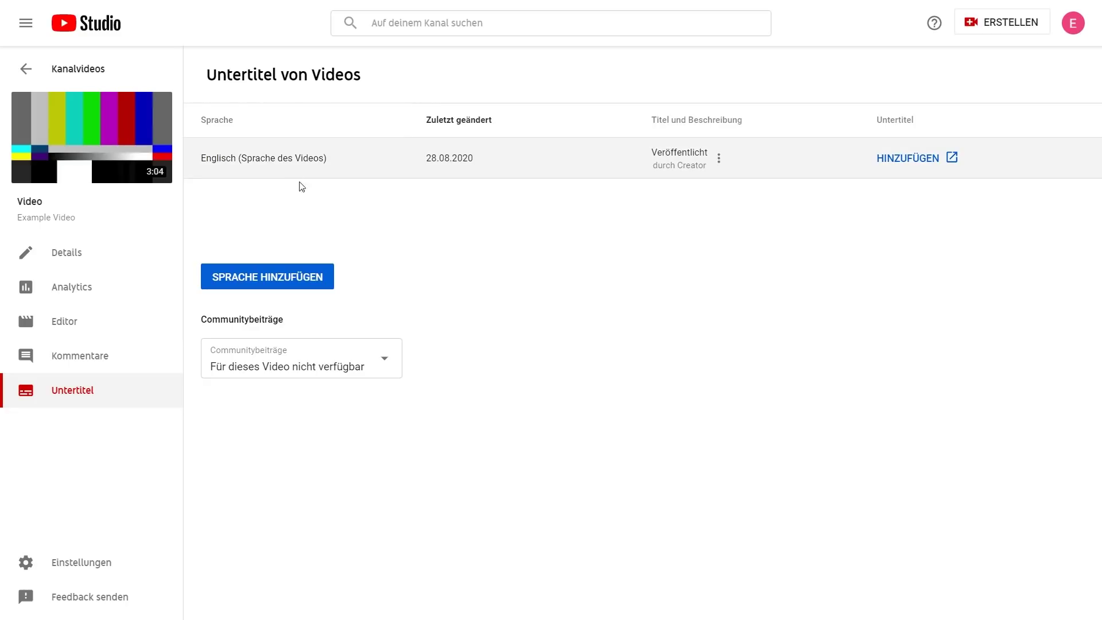
Add Deutsch as a further language for the video's title, description and subtitles
left_click(292, 279)
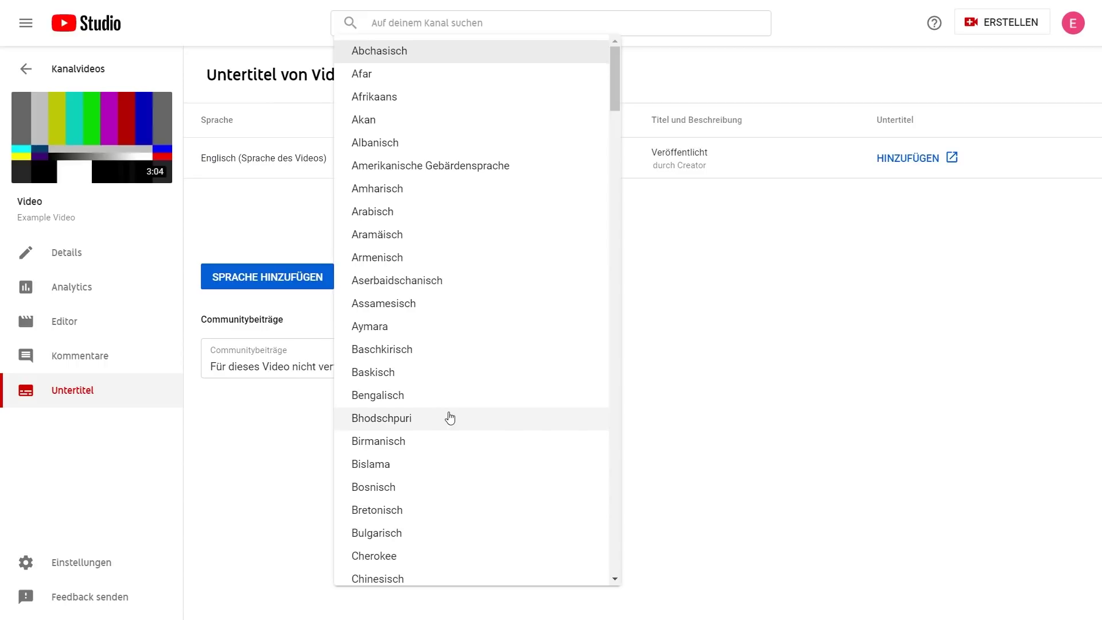
scroll(450, 420, "down", 7)
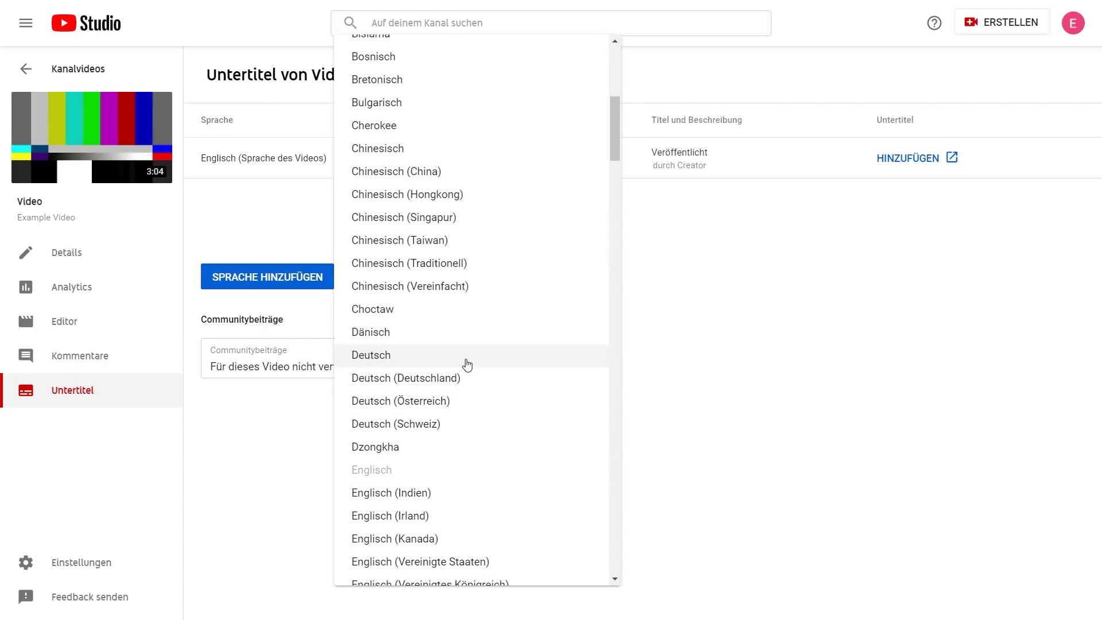
left_click(467, 363)
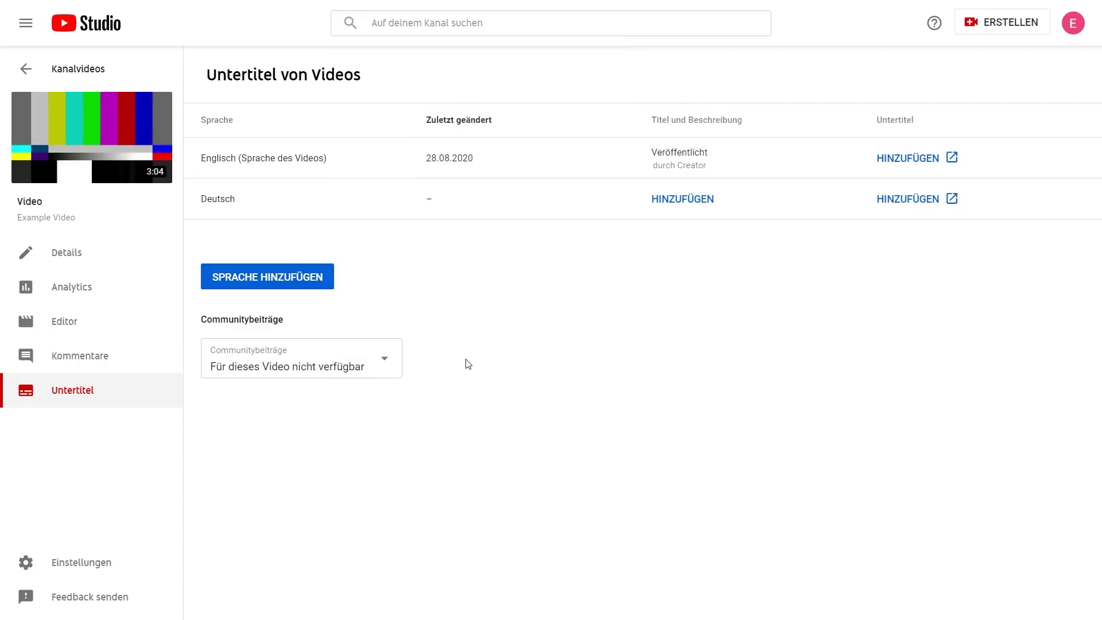
Publish the German translation of the video with the title "Beispielvideo" and the description "Dieses Video ist nur ein Beispiel."
left_click(681, 212)
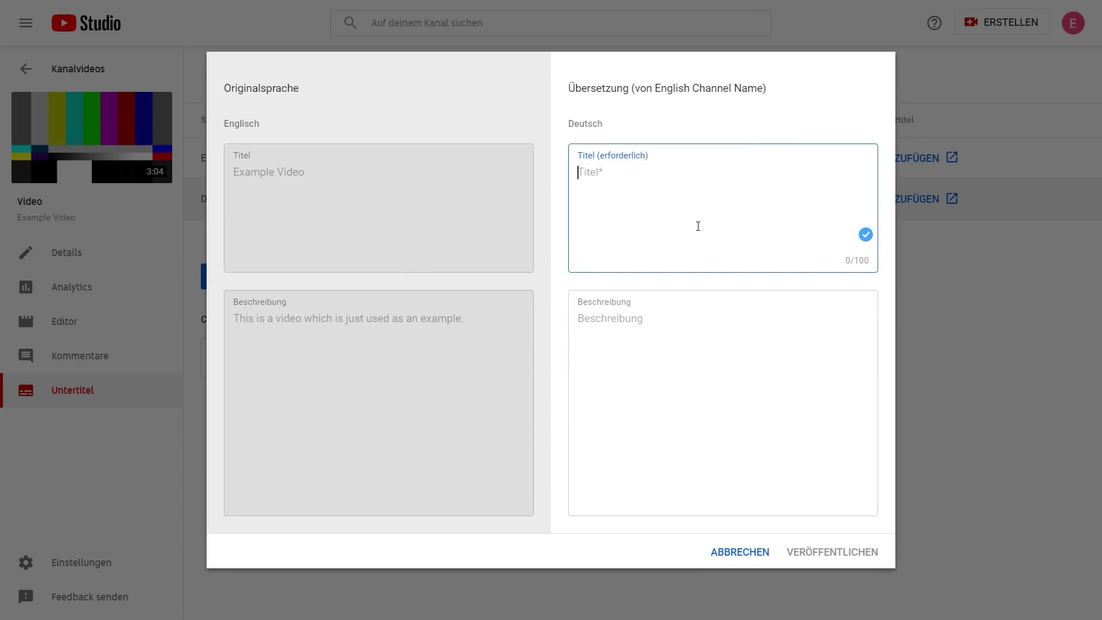
type("Beispielvideo")
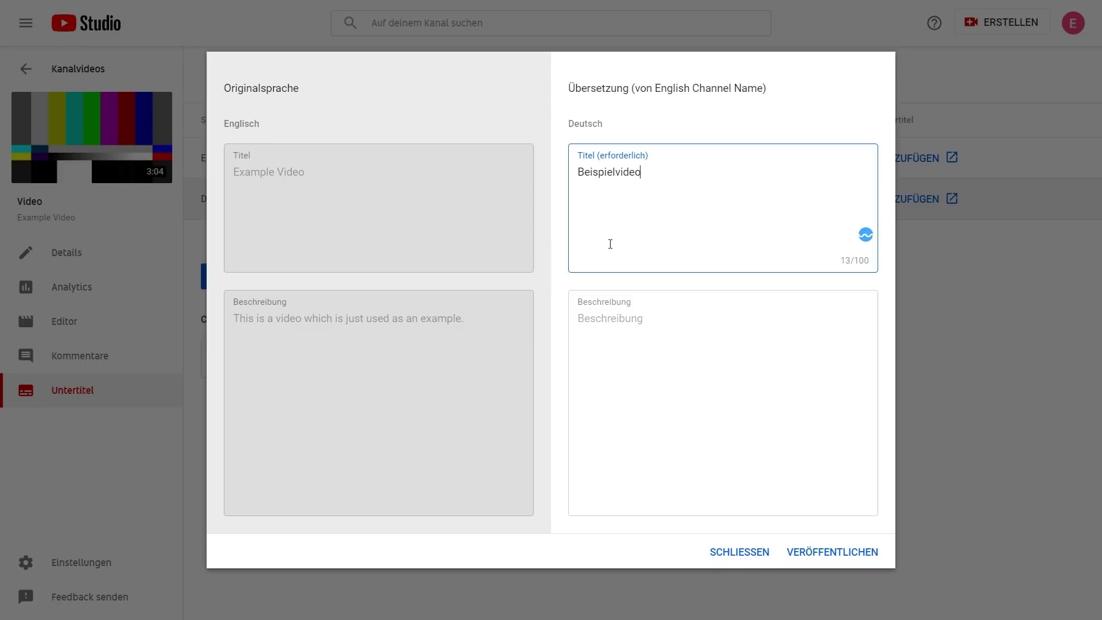
left_click(703, 431)
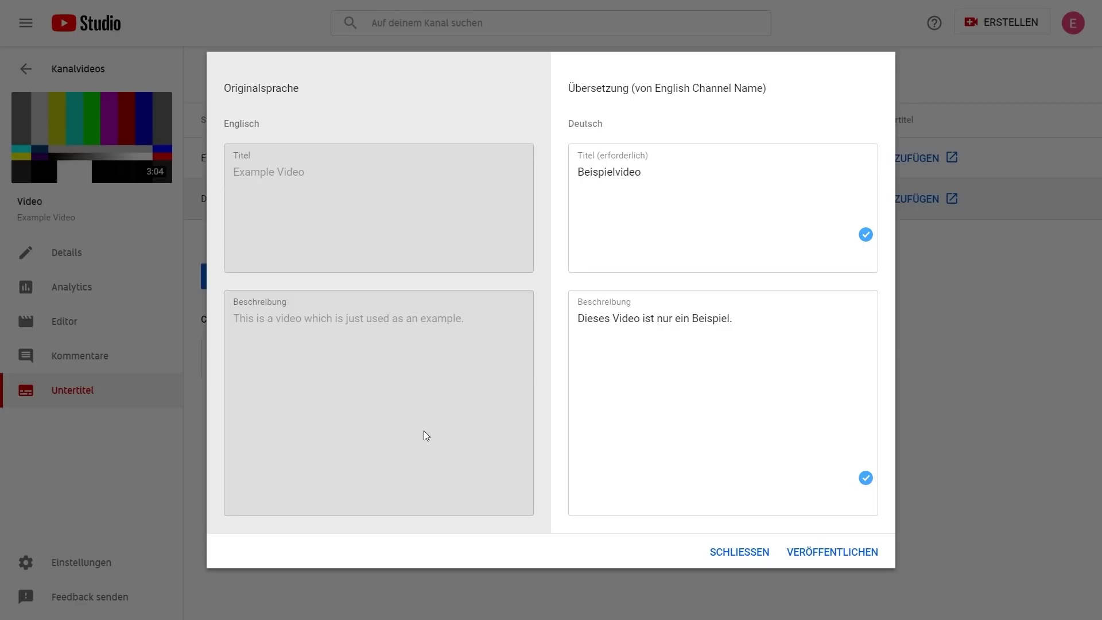
left_click(825, 553)
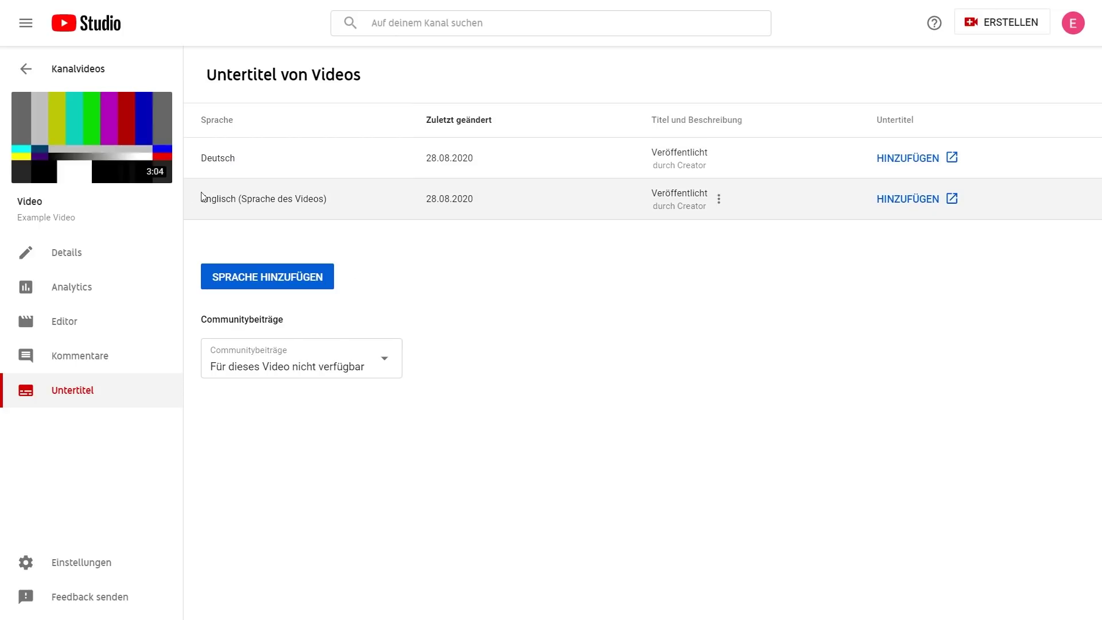
Open the video's YouTube watch page, pause playback and check its title, channel name and description under the German display language
left_click(96, 140)
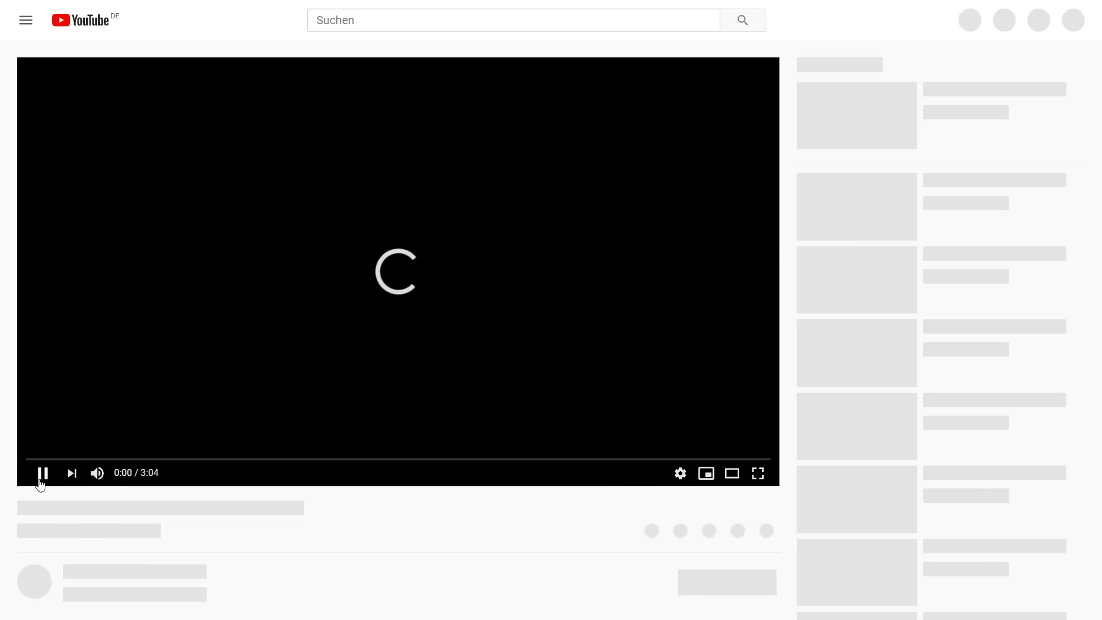
left_click(41, 480)
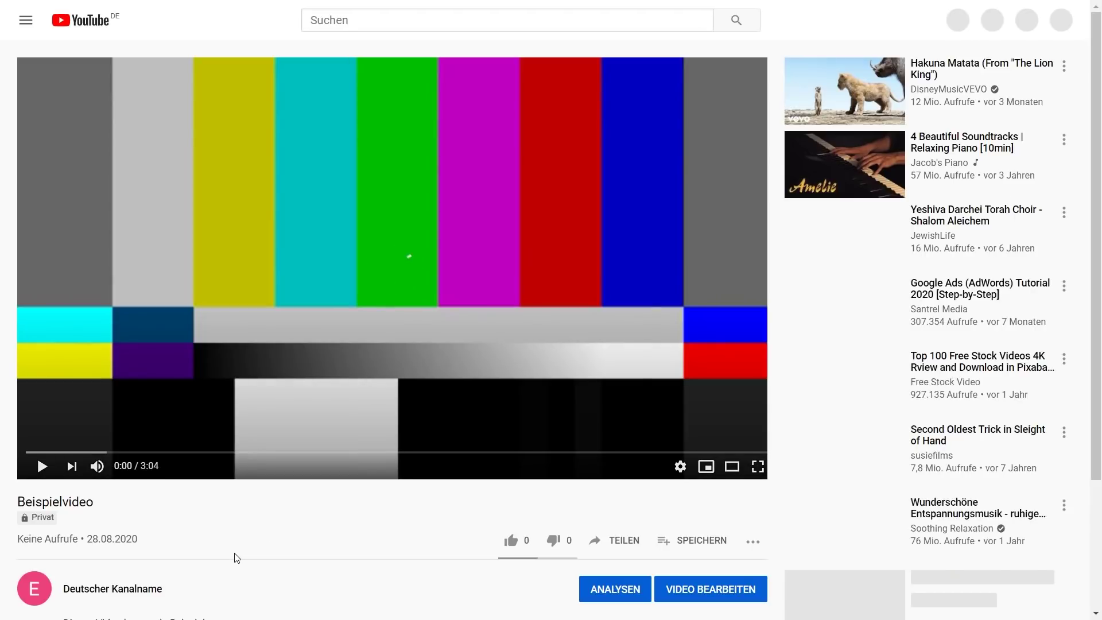
scroll(203, 421, "down", 3)
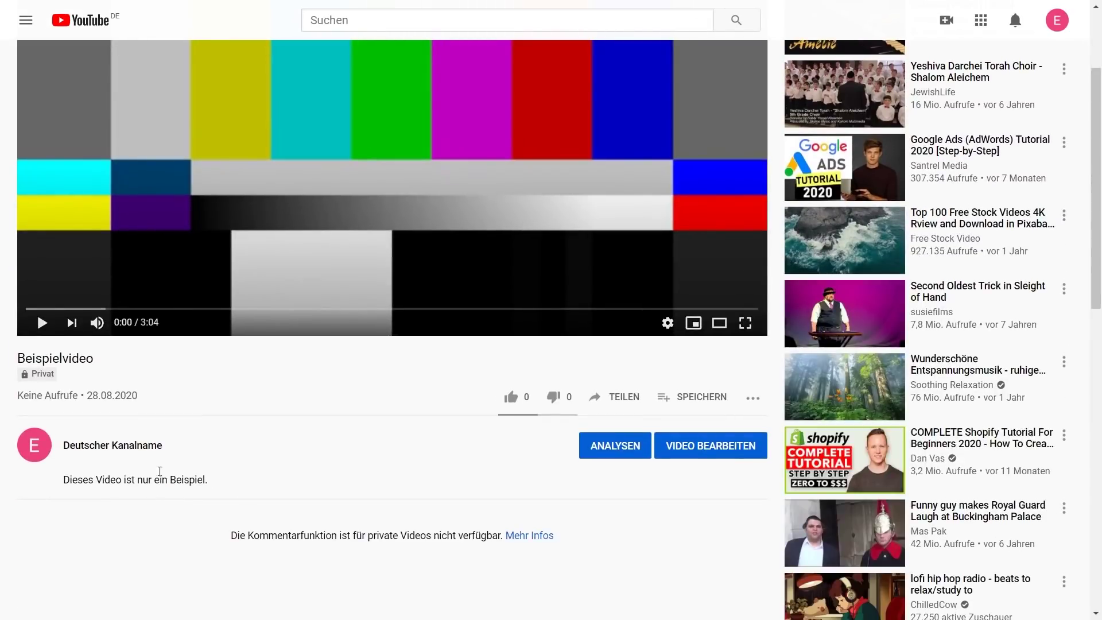
scroll(396, 504, "up", 3)
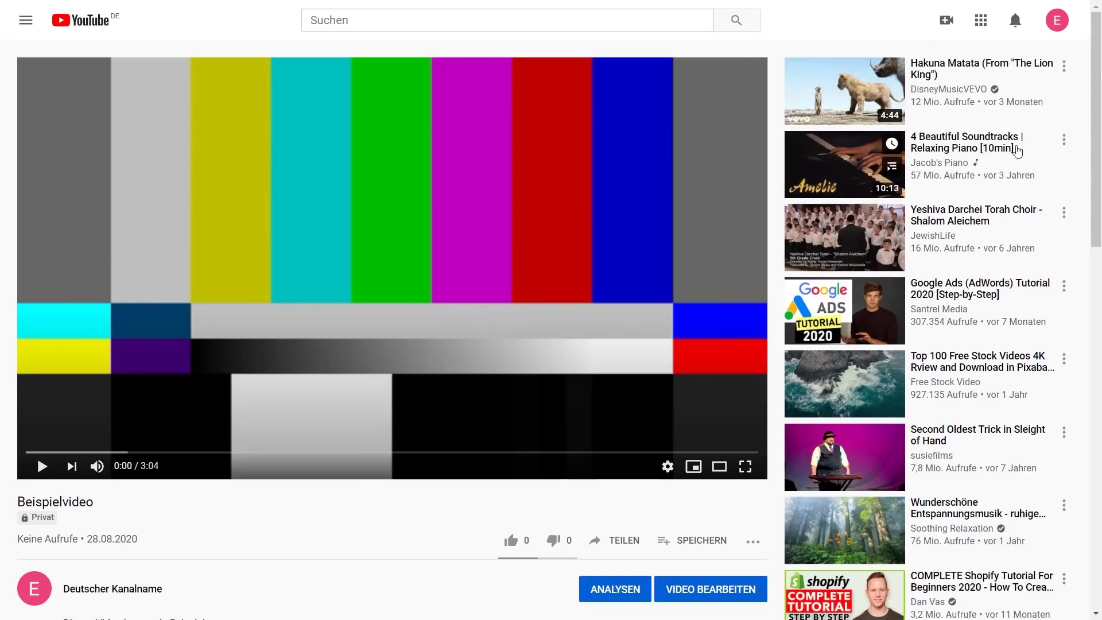
Switch the site's display language to Italiano, pause the video and check which title, channel name and description are shown
left_click(1056, 23)
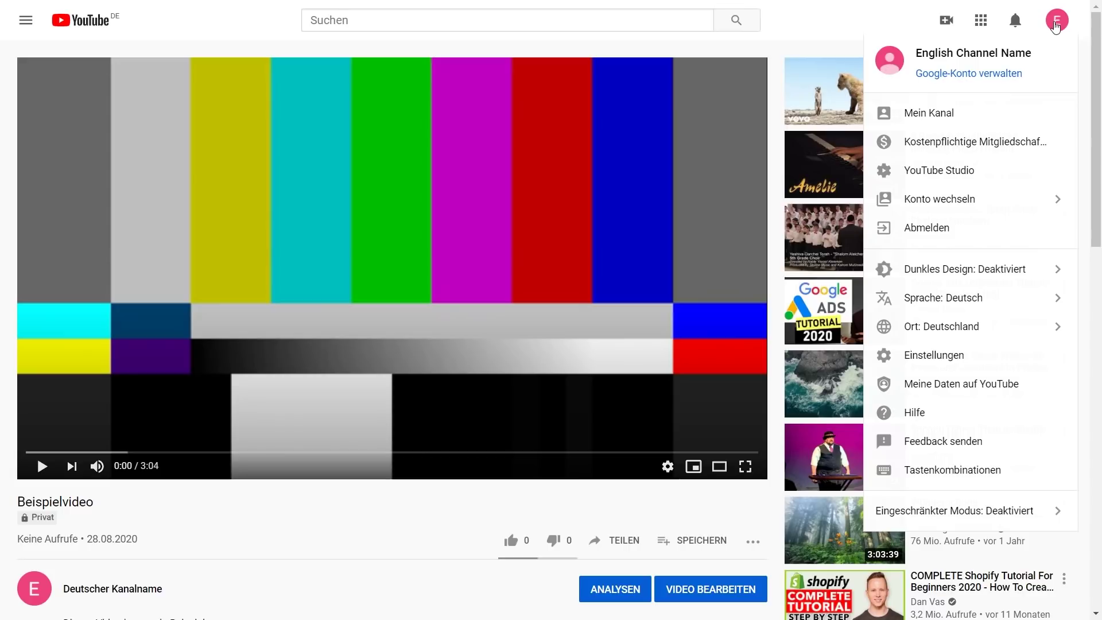
left_click(915, 303)
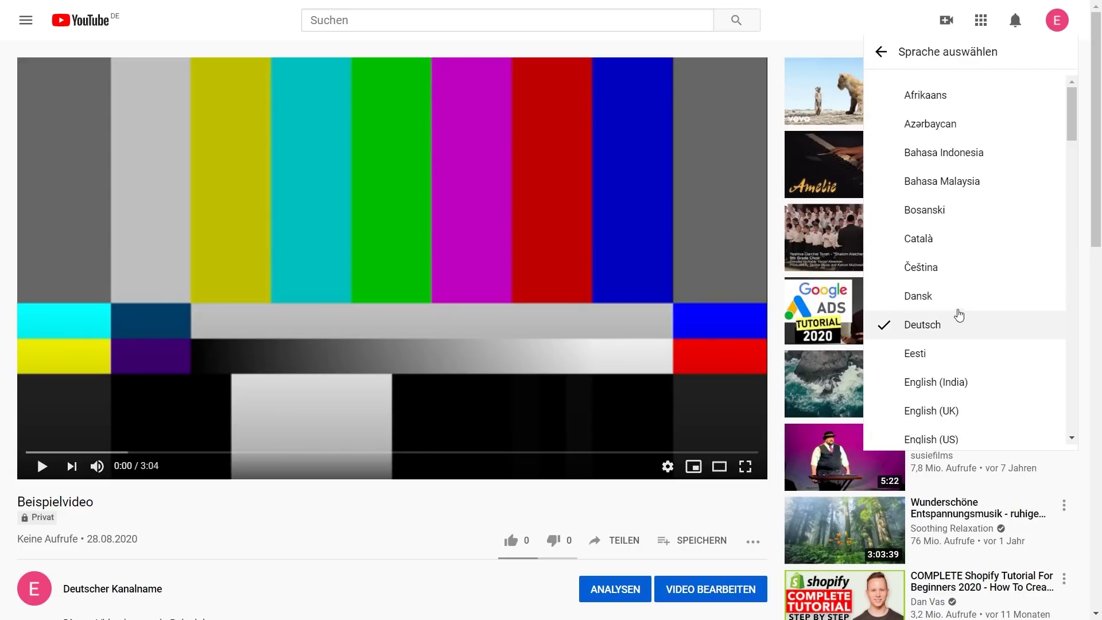
scroll(984, 336, "down", 3)
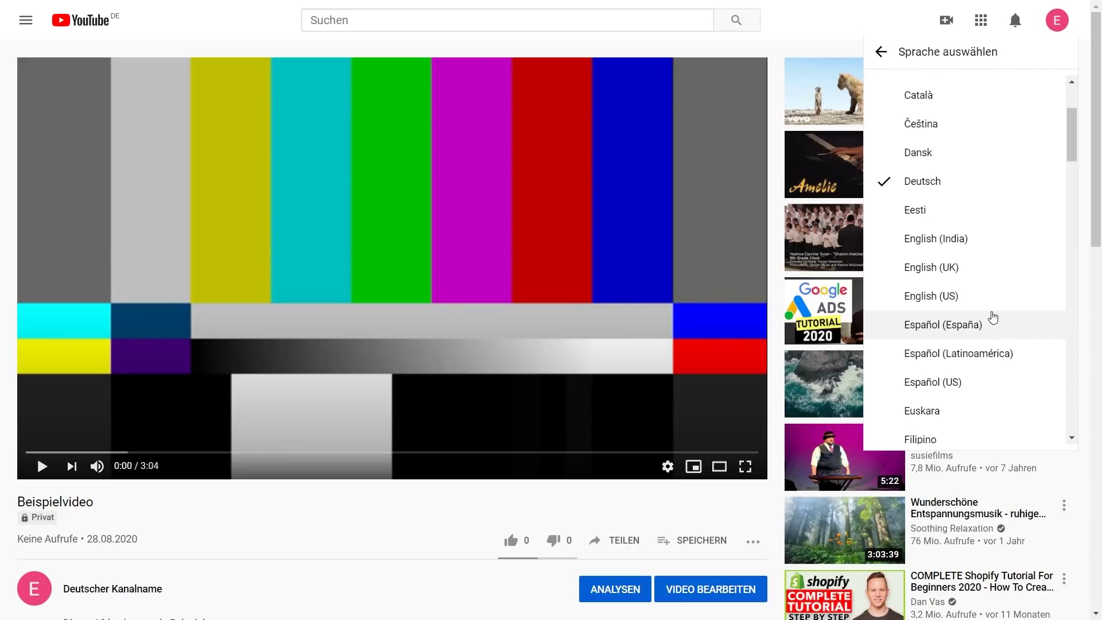
scroll(993, 317, "down", 6)
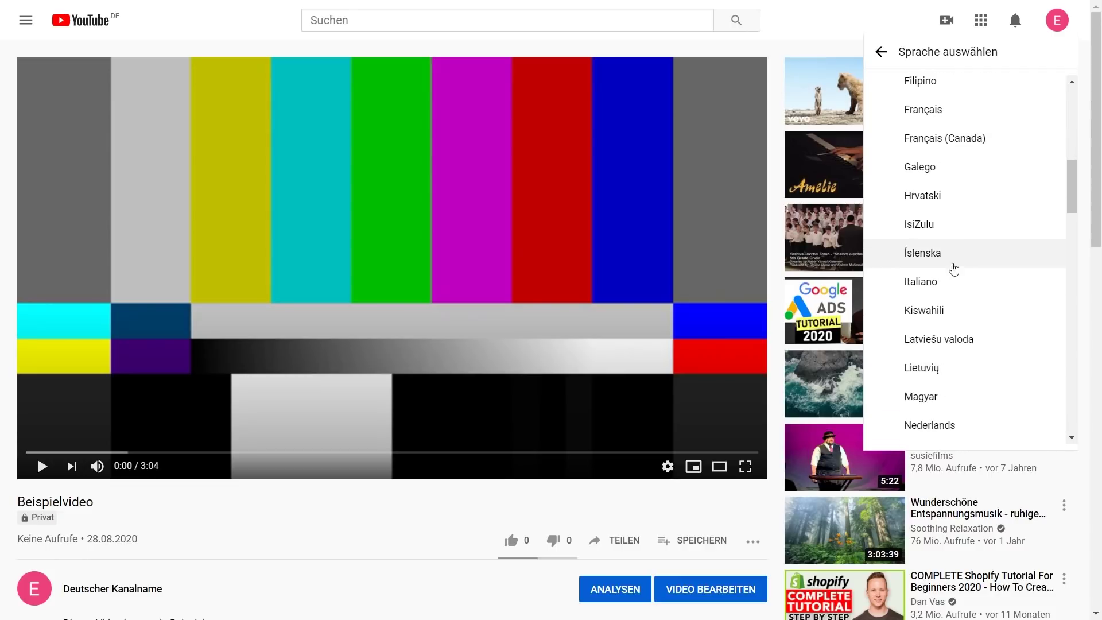
left_click(958, 290)
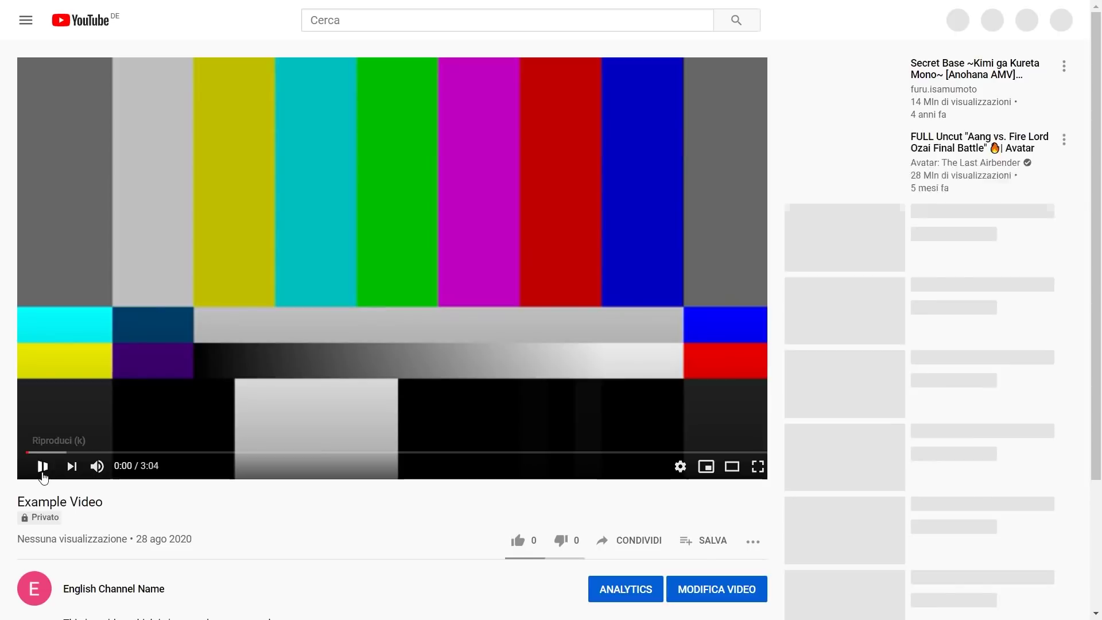
left_click(43, 472)
scroll(115, 516, "down", 1)
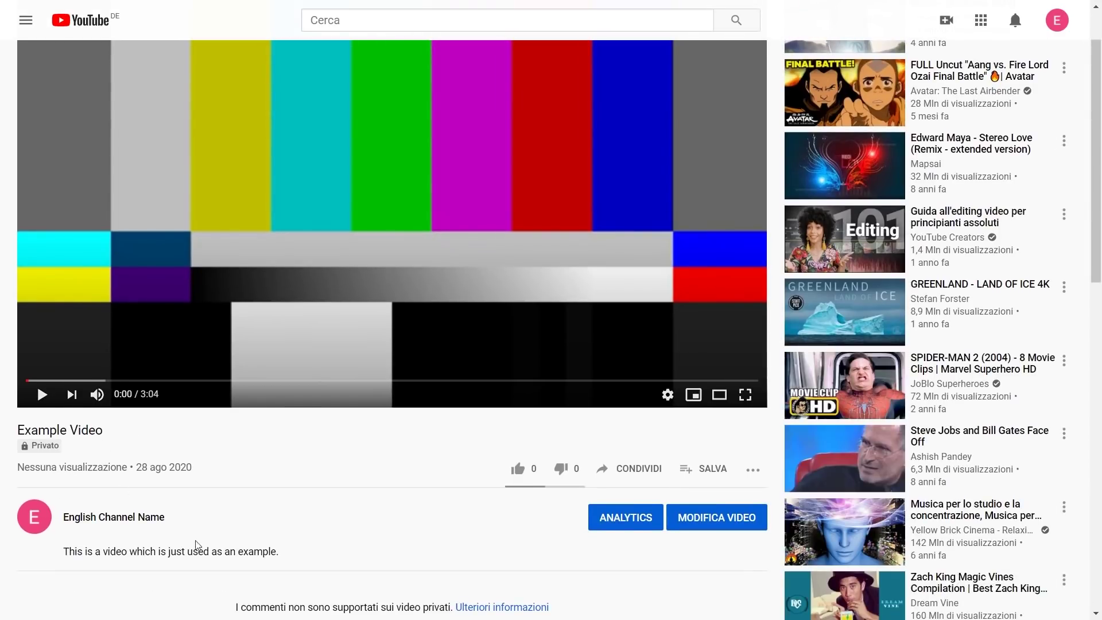
scroll(415, 560, "up", 1)
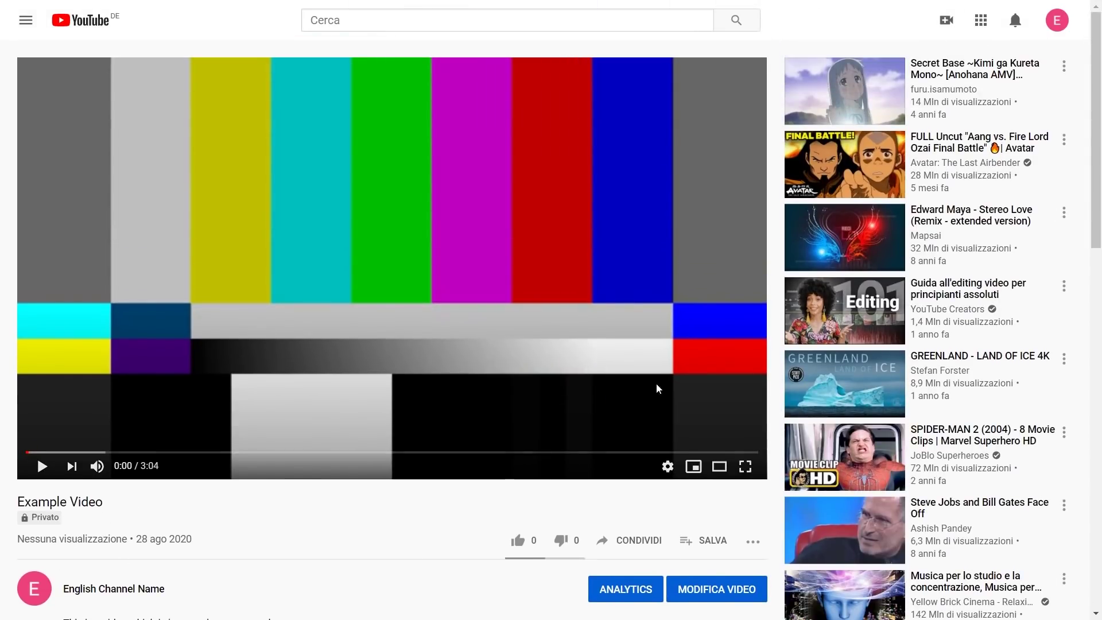